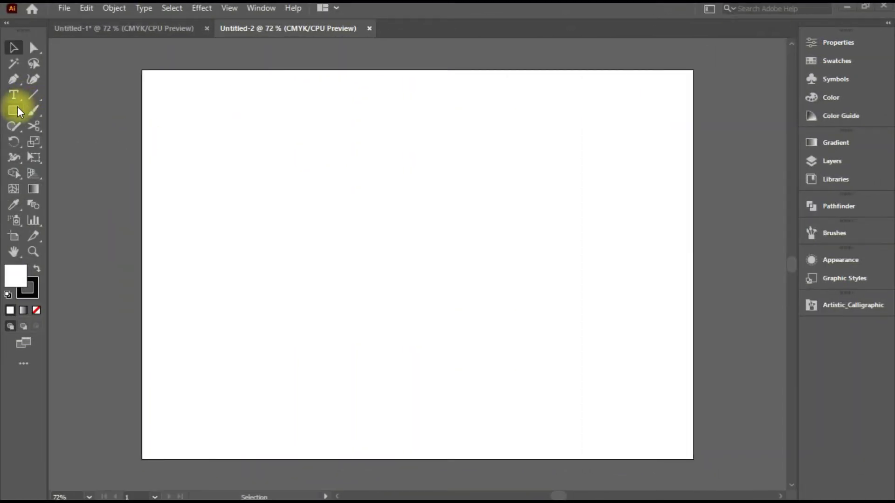
Draw a circle and give it the 30 pt Artistic_Calligraphic brush stroke
{"action": "right_click", "coordinate": [18, 106]}
{"action": "left_click", "coordinate": [75, 142]}
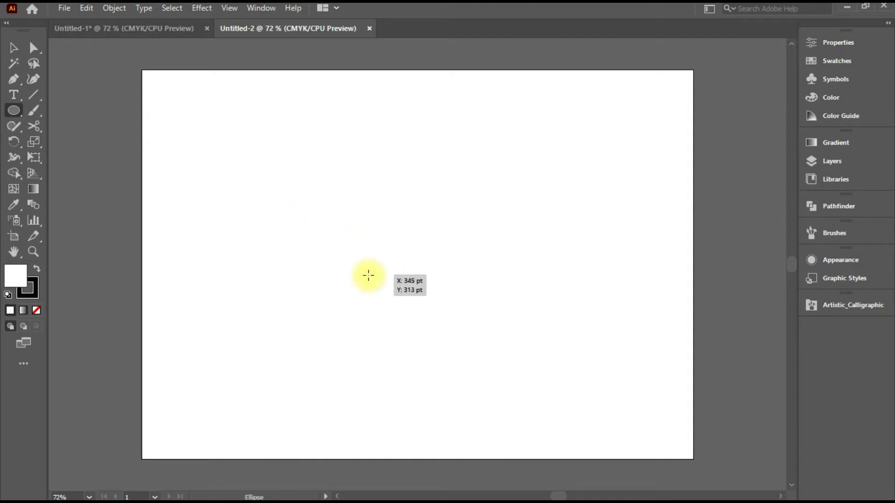
{"action": "mouse_move", "coordinate": [236, 130]}
{"action": "left_mouse_down"}
{"action": "mouse_move", "coordinate": [294, 176]}
{"action": "mouse_move", "coordinate": [367, 260]}
{"action": "left_mouse_up"}
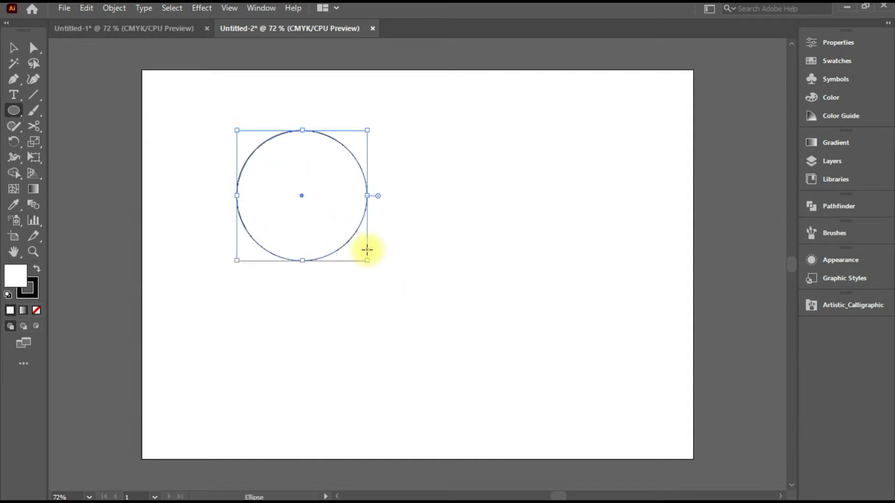
{"action": "left_click", "coordinate": [829, 296]}
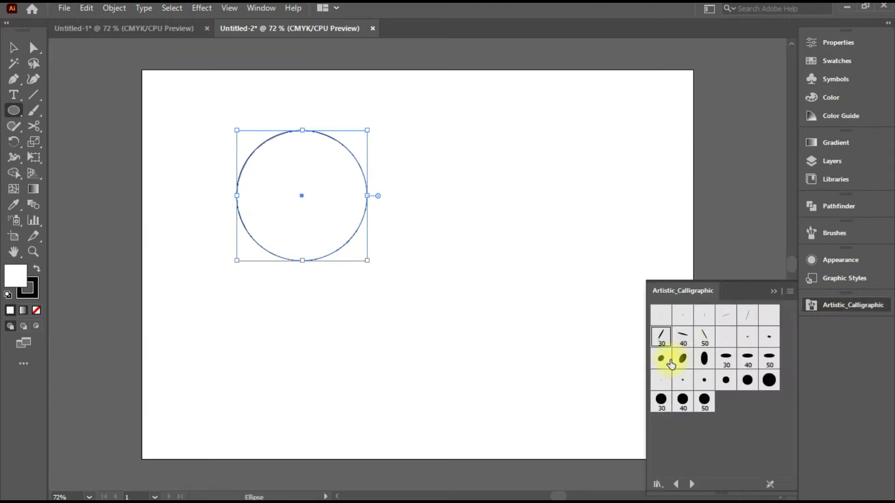
{"action": "left_click", "coordinate": [650, 337]}
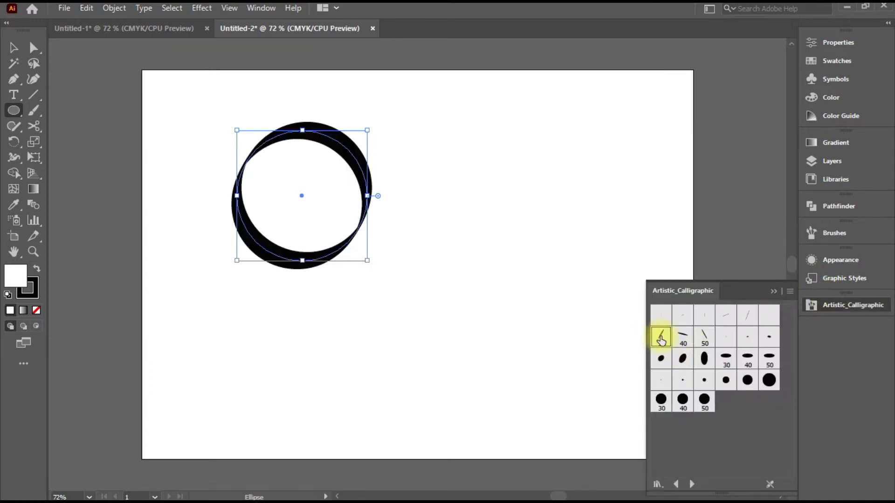
{"action": "left_click", "coordinate": [777, 292]}
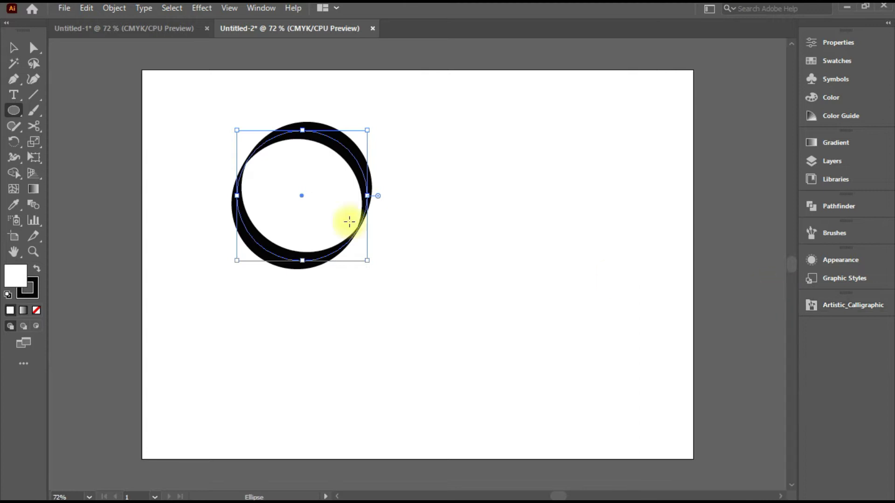
Cut the circle at its upper-left and lower-right points with Scissors, then select both pieces
{"action": "left_click", "coordinate": [37, 126]}
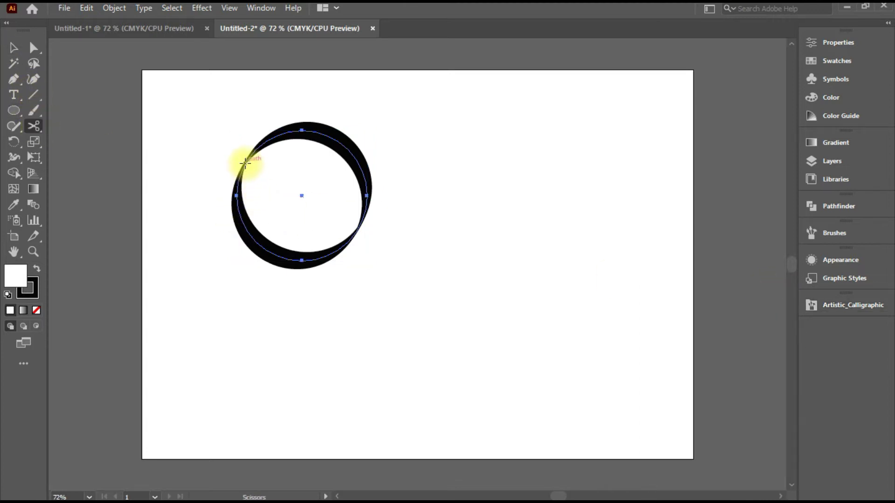
{"action": "left_click", "coordinate": [245, 162]}
{"action": "left_click", "coordinate": [358, 229]}
{"action": "left_click", "coordinate": [13, 47]}
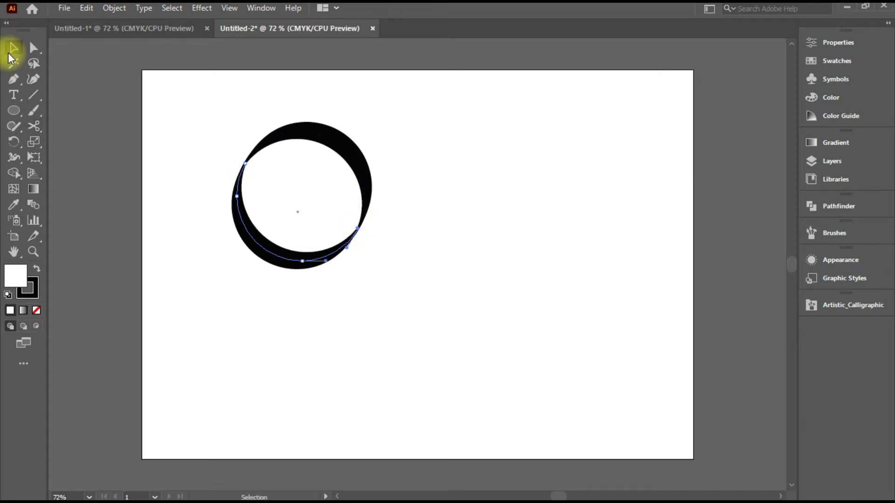
{"action": "left_click_drag", "start_coordinate": [188, 107], "coordinate": [371, 272]}
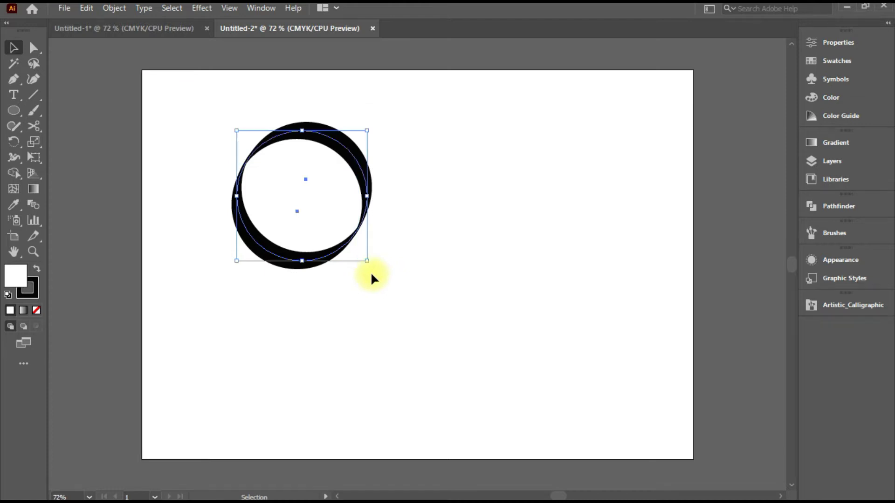
Expand the brushed arcs into solid crescents and move them apart toward the upper right
{"action": "left_click", "coordinate": [114, 8]}
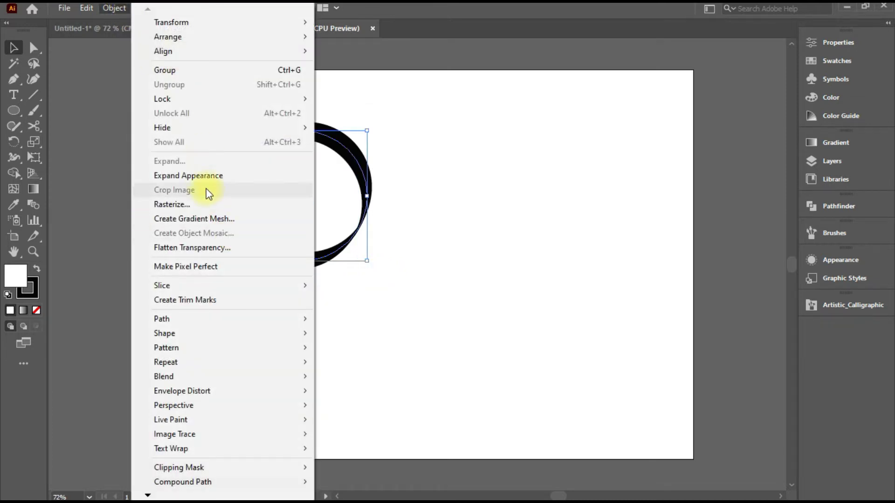
{"action": "left_click", "coordinate": [204, 177]}
{"action": "left_click", "coordinate": [475, 183]}
{"action": "left_click_drag", "start_coordinate": [353, 159], "coordinate": [524, 135]}
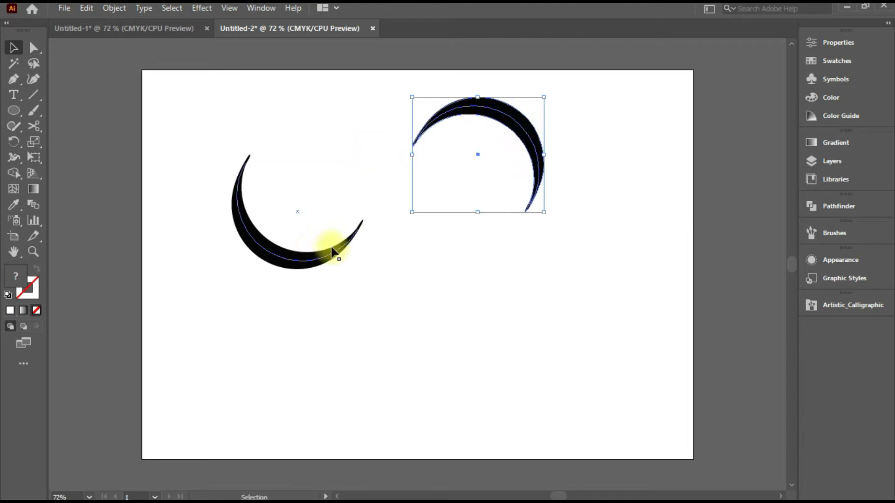
{"action": "mouse_move", "coordinate": [303, 258]}
{"action": "left_mouse_down"}
{"action": "mouse_move", "coordinate": [489, 306]}
{"action": "mouse_move", "coordinate": [618, 205]}
{"action": "left_mouse_up"}
{"action": "left_click", "coordinate": [466, 301]}
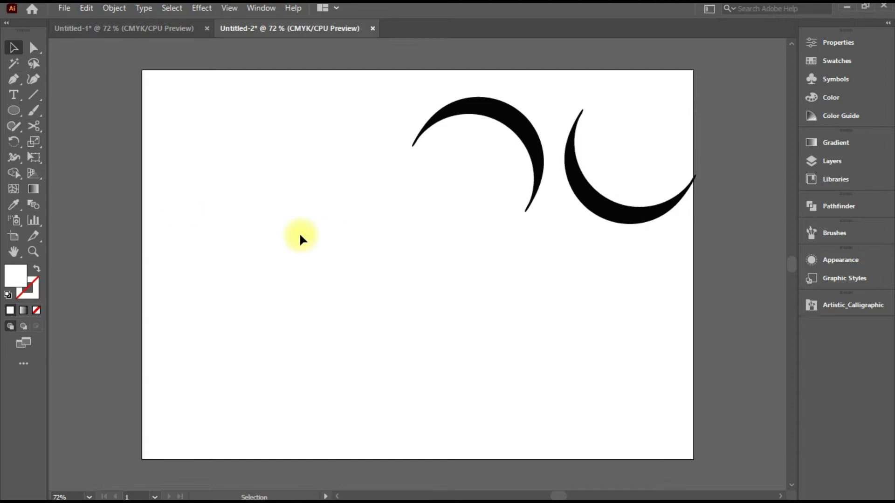
Paint a short angled calligraphic hook below the crescents with no fill
{"action": "left_click", "coordinate": [34, 109]}
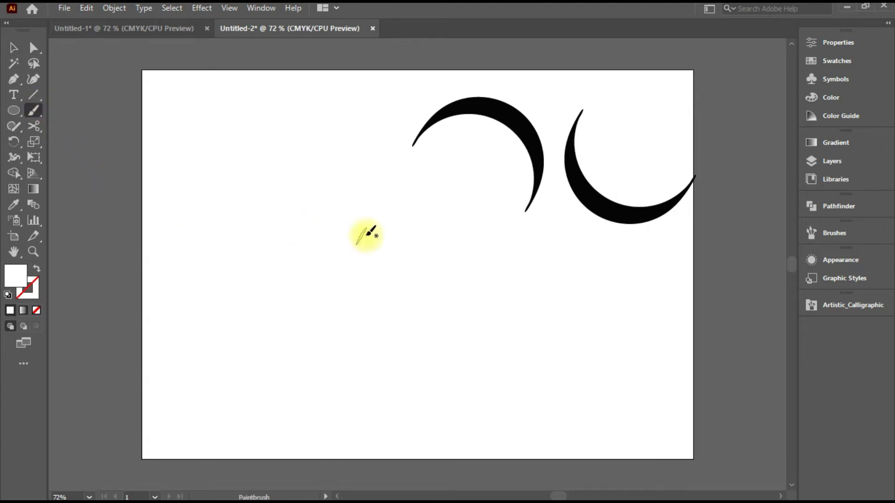
{"action": "left_click", "coordinate": [19, 294]}
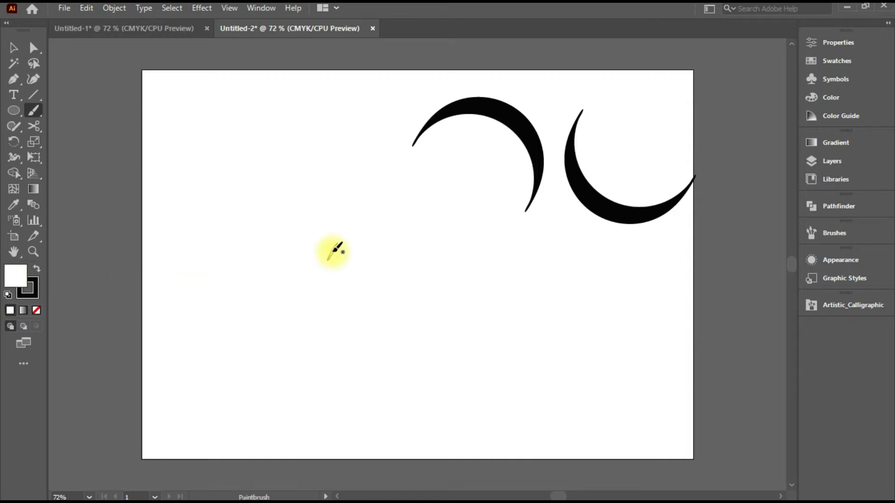
{"action": "mouse_move", "coordinate": [392, 241]}
{"action": "left_mouse_down"}
{"action": "mouse_move", "coordinate": [364, 246]}
{"action": "mouse_move", "coordinate": [362, 284]}
{"action": "left_mouse_up"}
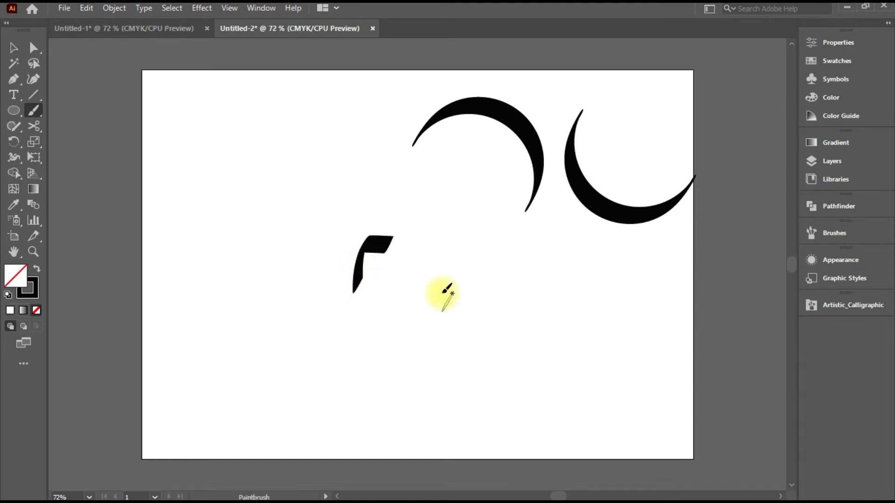
{"action": "mouse_move", "coordinate": [390, 237]}
{"action": "left_mouse_down"}
{"action": "mouse_move", "coordinate": [390, 246]}
{"action": "mouse_move", "coordinate": [400, 243]}
{"action": "left_mouse_up"}
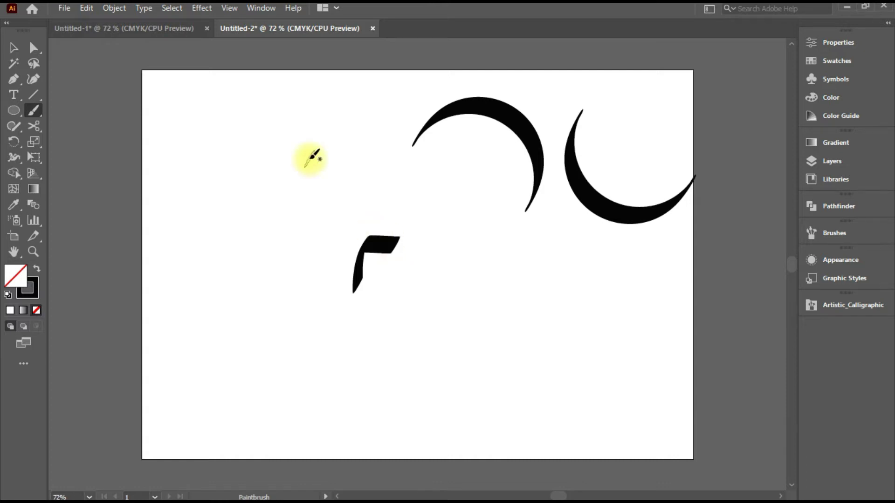
{"action": "left_click", "coordinate": [13, 47]}
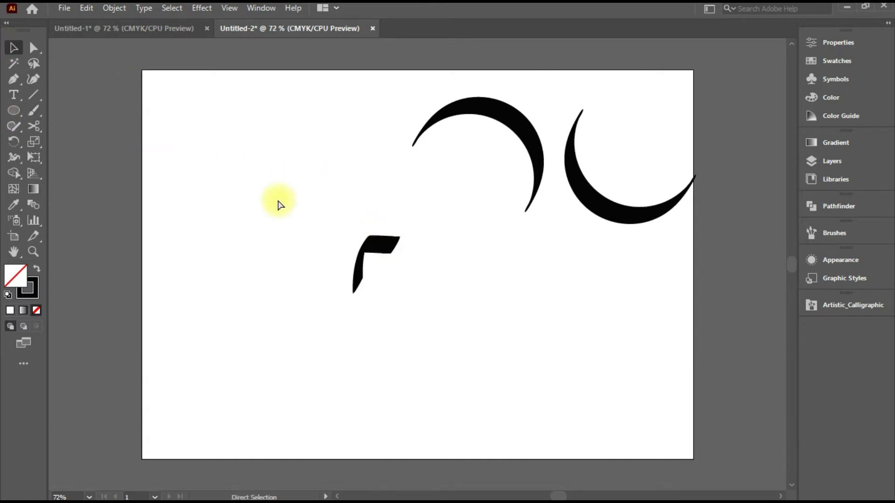
Duplicate the angular stroke, rotate the copy 180°, and place it beside the original
{"action": "key", "text": "ctrl+c"}
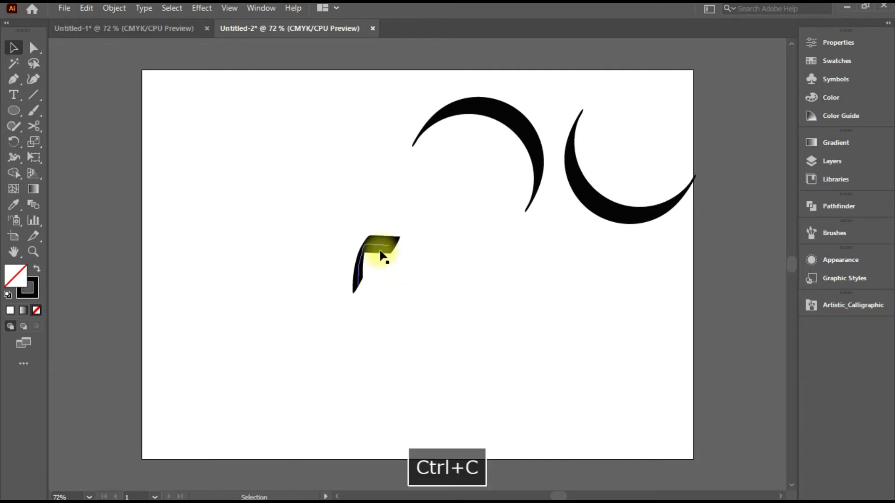
{"action": "left_click", "coordinate": [383, 256]}
{"action": "key", "text": "ctrl+c"}
{"action": "key", "text": "ctrl+v"}
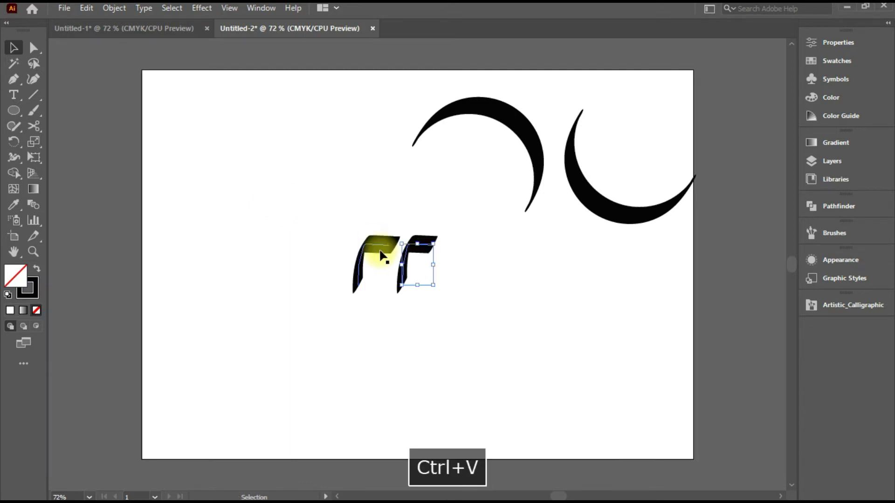
{"action": "mouse_move", "coordinate": [437, 237]}
{"action": "left_mouse_down"}
{"action": "mouse_move", "coordinate": [456, 275]}
{"action": "mouse_move", "coordinate": [372, 321]}
{"action": "left_mouse_up"}
{"action": "left_click_drag", "start_coordinate": [415, 278], "coordinate": [379, 284]}
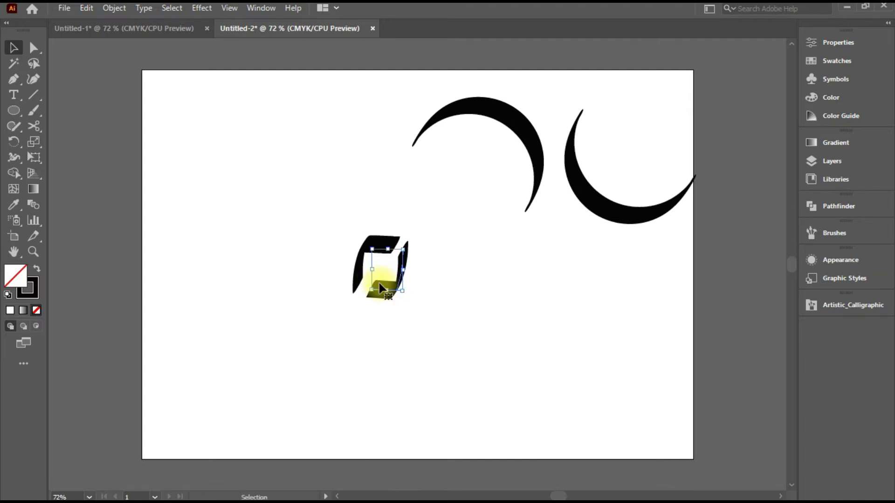
Nudge the flipped copy into position and stretch it wider to close the square loop
{"action": "key", "text": "Left"}
{"action": "key", "text": "Left"}
{"action": "key", "text": "Left"}
{"action": "key", "text": "Right"}
{"action": "key", "text": "Right"}
{"action": "key", "text": "Right"}
{"action": "key", "text": "Left"}
{"action": "key", "text": "Up"}
{"action": "key", "text": "Up"}
{"action": "key", "text": "Right"}
{"action": "key", "text": "Right"}
{"action": "key", "text": "Right"}
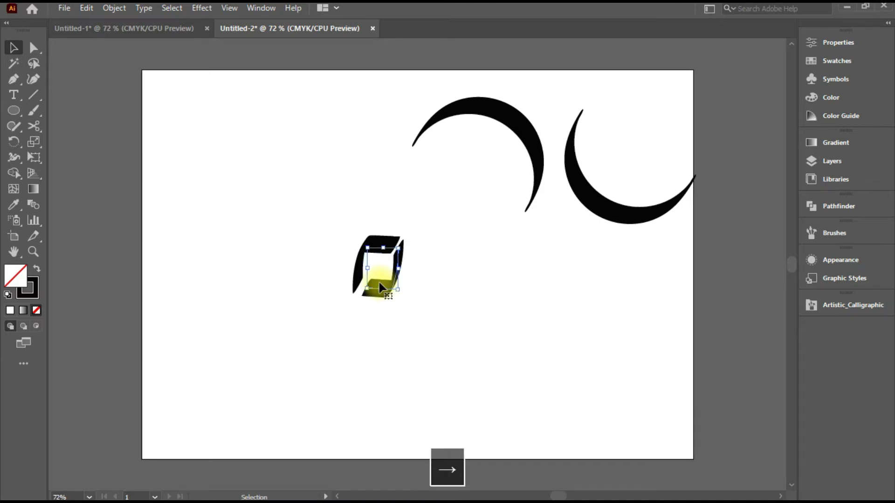
{"action": "left_click_drag", "start_coordinate": [368, 269], "coordinate": [363, 270]}
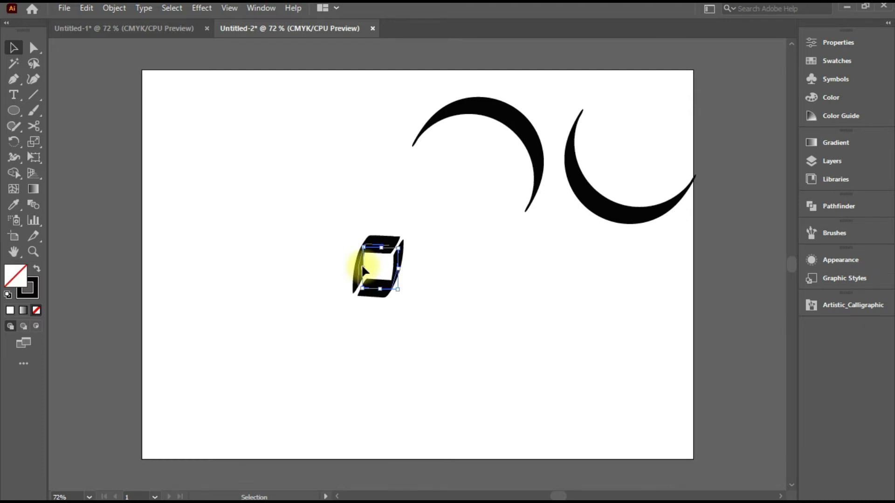
Move both halves of the square loop together to the upper left
{"action": "left_click", "coordinate": [485, 280]}
{"action": "left_click_drag", "start_coordinate": [341, 224], "coordinate": [419, 339]}
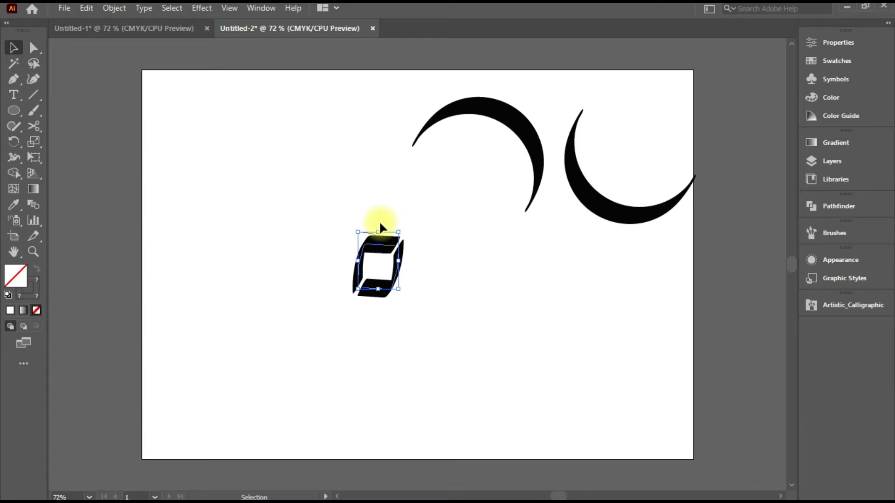
{"action": "left_click_drag", "start_coordinate": [373, 240], "coordinate": [292, 96]}
{"action": "left_click", "coordinate": [367, 181]}
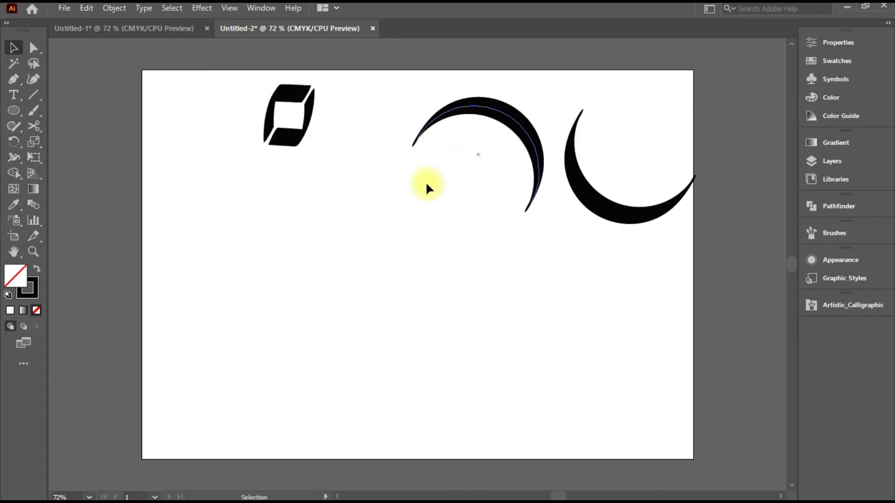
Draw a short line below the square loop with the 30 pt calligraphic brush
{"action": "left_click", "coordinate": [31, 97]}
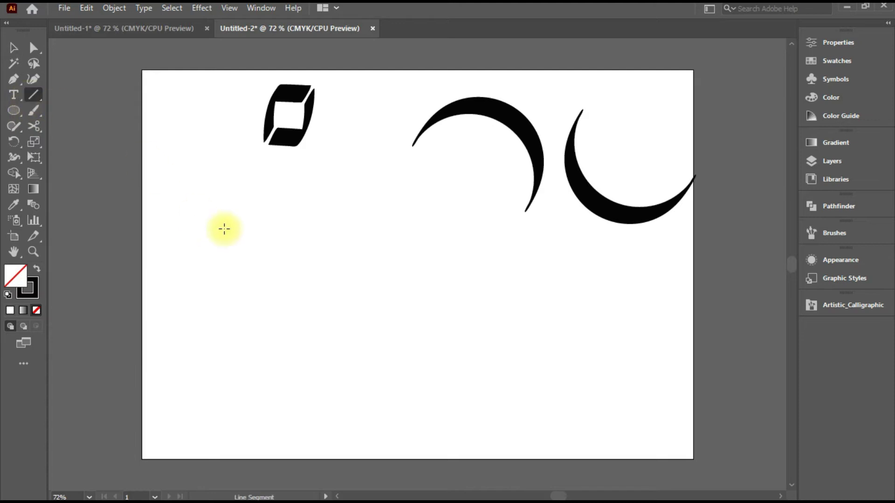
{"action": "left_click_drag", "start_coordinate": [272, 240], "coordinate": [309, 240]}
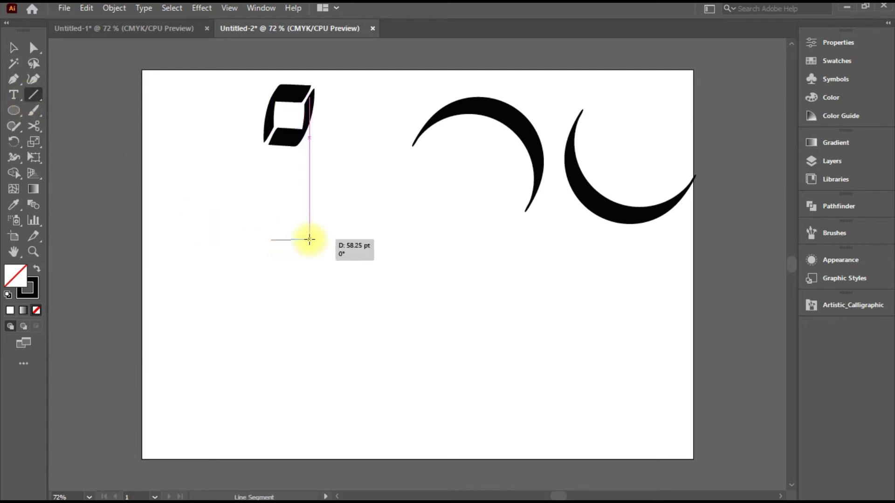
{"action": "left_click", "coordinate": [815, 303]}
{"action": "left_click", "coordinate": [662, 337]}
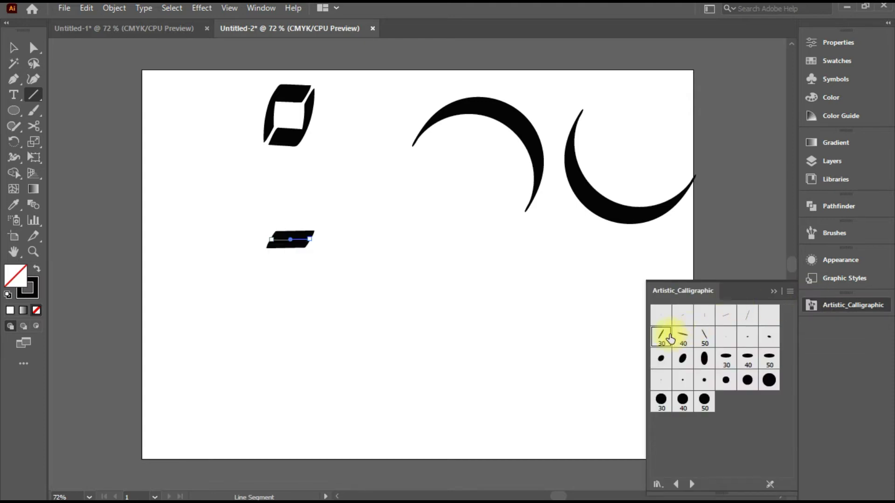
{"action": "left_click", "coordinate": [774, 292]}
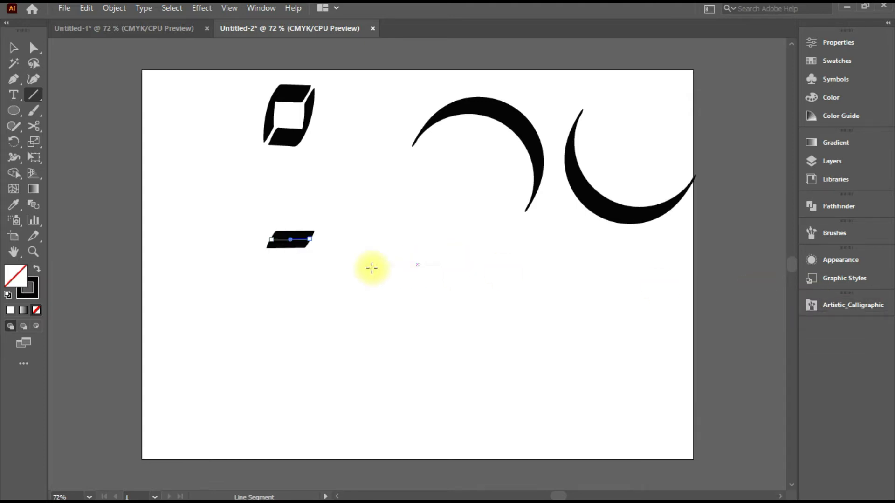
Lengthen the brushed bar slightly and shift the right crescent down and left
{"action": "left_click_drag", "start_coordinate": [310, 239], "coordinate": [315, 239]}
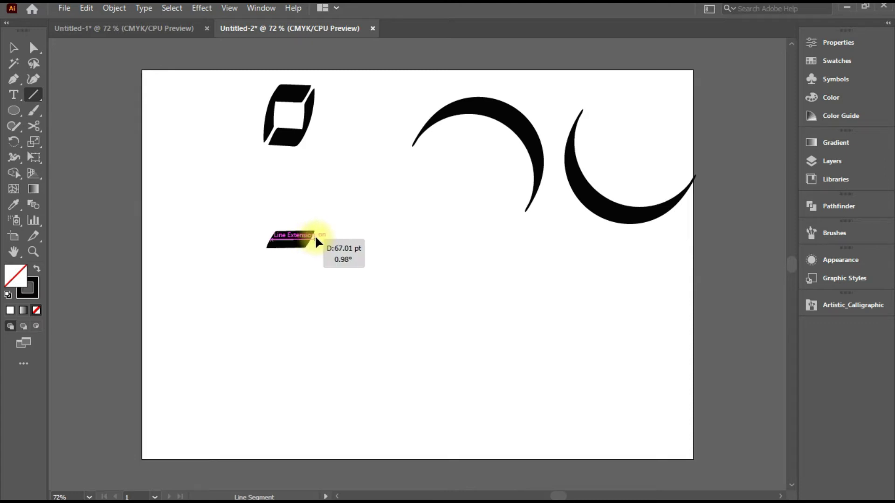
{"action": "left_click", "coordinate": [13, 48]}
{"action": "left_click_drag", "start_coordinate": [608, 212], "coordinate": [595, 266]}
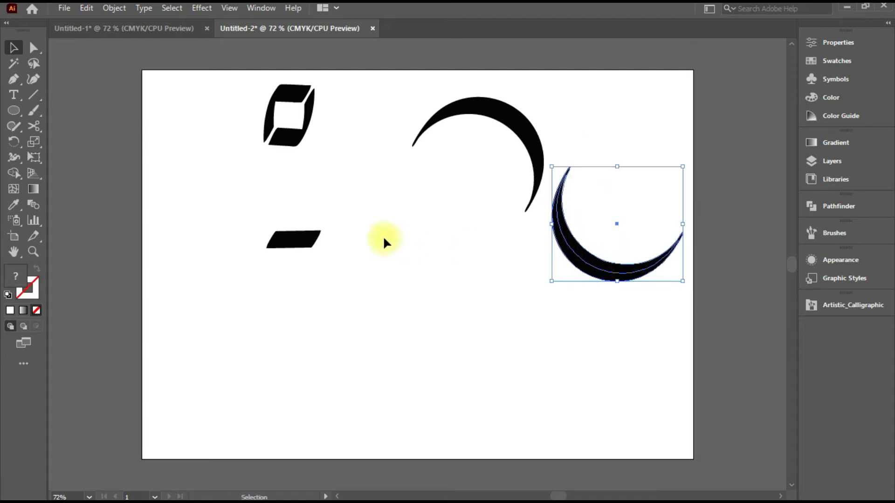
Duplicate the slanted bar and drag the copy to the right crescent's base
{"action": "left_click", "coordinate": [309, 242]}
{"action": "key", "text": "ctrl+c"}
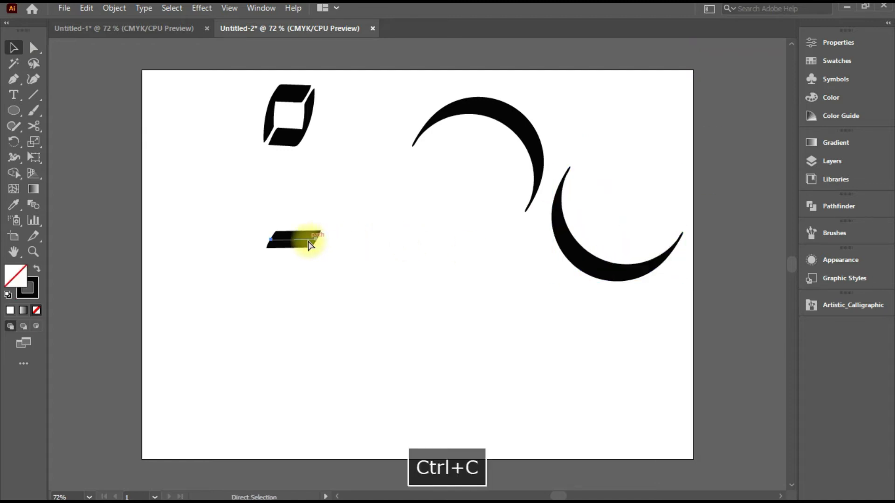
{"action": "key", "text": "ctrl+v"}
{"action": "left_click_drag", "start_coordinate": [422, 262], "coordinate": [569, 272]}
Nudge the bar copy up and left until it meets the crescent's lower tip
{"action": "key", "text": "Right"}
{"action": "key", "text": "Right"}
{"action": "key", "text": "Right"}
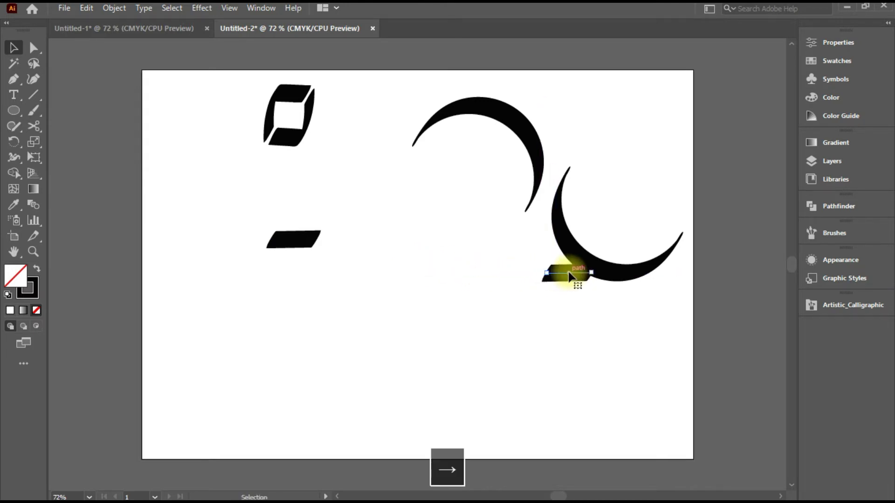
{"action": "key", "text": "Up"}
{"action": "key", "text": "Up"}
{"action": "key", "text": "Up"}
{"action": "key", "text": "Up"}
{"action": "key", "text": "Left"}
{"action": "key", "text": "Left"}
{"action": "key", "text": "Up"}
{"action": "key", "text": "Left"}
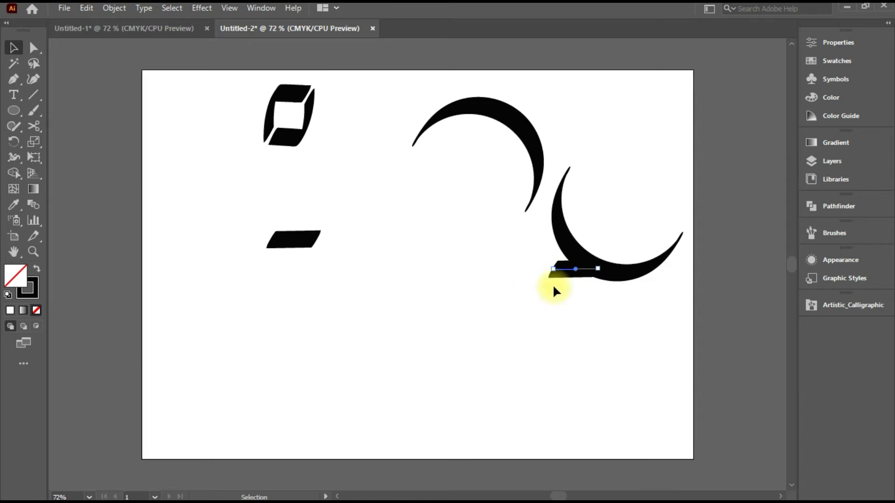
{"action": "key", "text": "Up"}
{"action": "key", "text": "Left"}
{"action": "key", "text": "Up"}
{"action": "key", "text": "Left"}
{"action": "key", "text": "Left"}
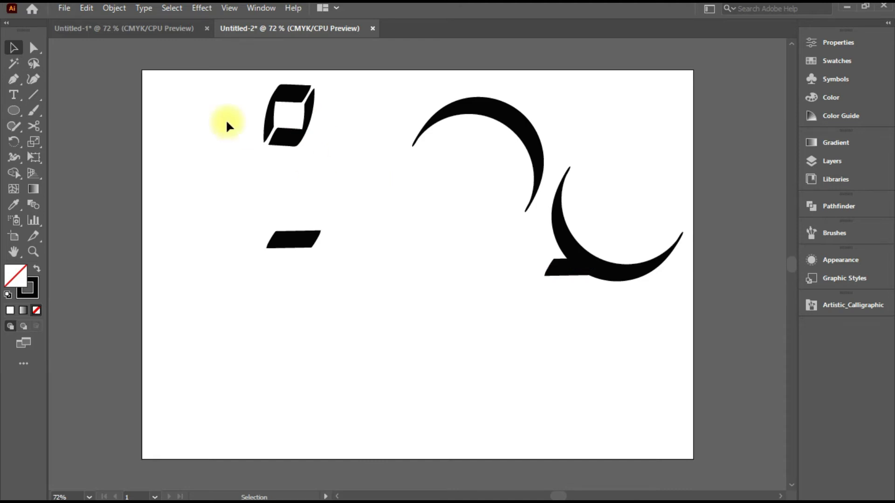
Place the square loop on the bar end and move the other bar to its left
{"action": "left_click_drag", "start_coordinate": [225, 82], "coordinate": [373, 172]}
{"action": "left_click_drag", "start_coordinate": [290, 96], "coordinate": [533, 259]}
{"action": "key", "text": "Down"}
{"action": "key", "text": "Down"}
{"action": "key", "text": "Left"}
{"action": "key", "text": "Left"}
{"action": "key", "text": "Left"}
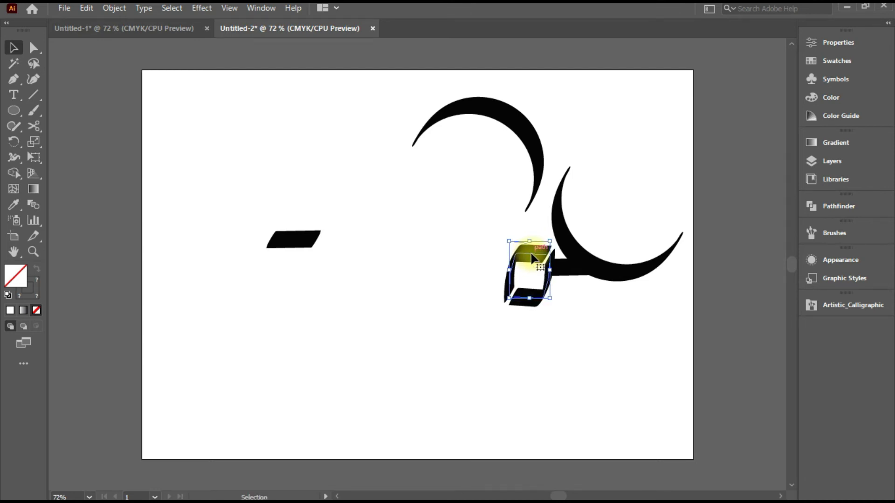
{"action": "left_click", "coordinate": [428, 269]}
{"action": "left_click_drag", "start_coordinate": [291, 245], "coordinate": [480, 278]}
Move the first crescent down, rotate it so its tip meets the bar, and nudge it in
{"action": "left_click", "coordinate": [450, 223]}
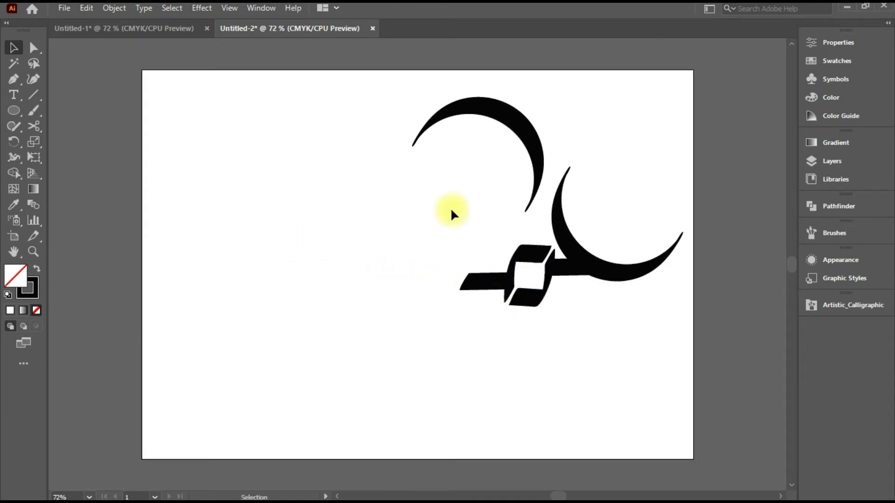
{"action": "mouse_move", "coordinate": [505, 126]}
{"action": "left_mouse_down"}
{"action": "mouse_move", "coordinate": [451, 223]}
{"action": "mouse_move", "coordinate": [396, 289]}
{"action": "left_mouse_up"}
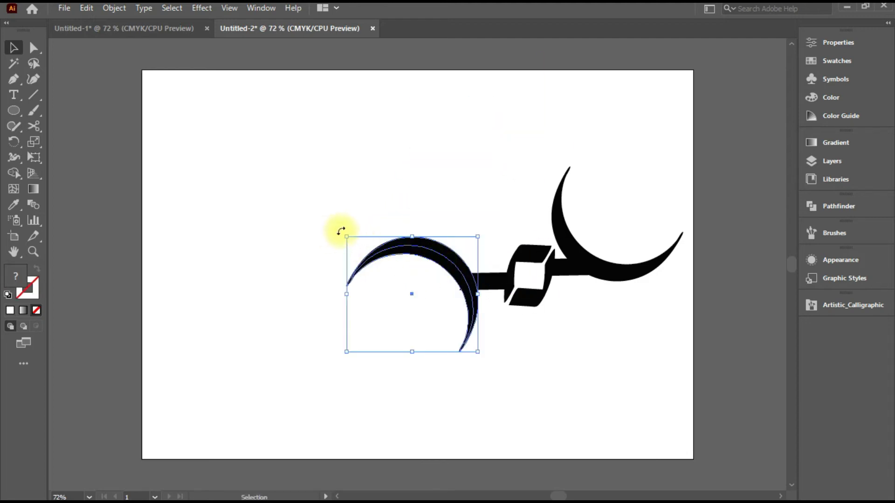
{"action": "left_click_drag", "start_coordinate": [351, 224], "coordinate": [466, 222]}
{"action": "key", "text": "Right"}
{"action": "key", "text": "Right"}
{"action": "key", "text": "Right"}
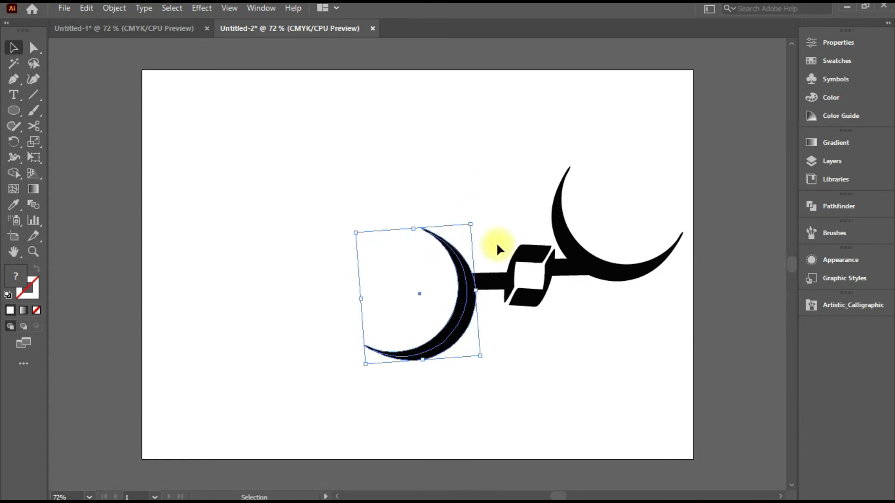
{"action": "key", "text": "Down"}
{"action": "key", "text": "Down"}
{"action": "key", "text": "Down"}
{"action": "key", "text": "Down"}
{"action": "key", "text": "Down"}
{"action": "key", "text": "Down"}
{"action": "key", "text": "Right"}
{"action": "key", "text": "Right"}
{"action": "key", "text": "Up"}
{"action": "key", "text": "Up"}
{"action": "key", "text": "Up"}
{"action": "key", "text": "Up"}
{"action": "key", "text": "Up"}
{"action": "key", "text": "Up"}
{"action": "key", "text": "Up"}
Fine-tune the crescent's position up and left against the bar
{"action": "key", "text": "Left"}
{"action": "key", "text": "Left"}
{"action": "key", "text": "Left"}
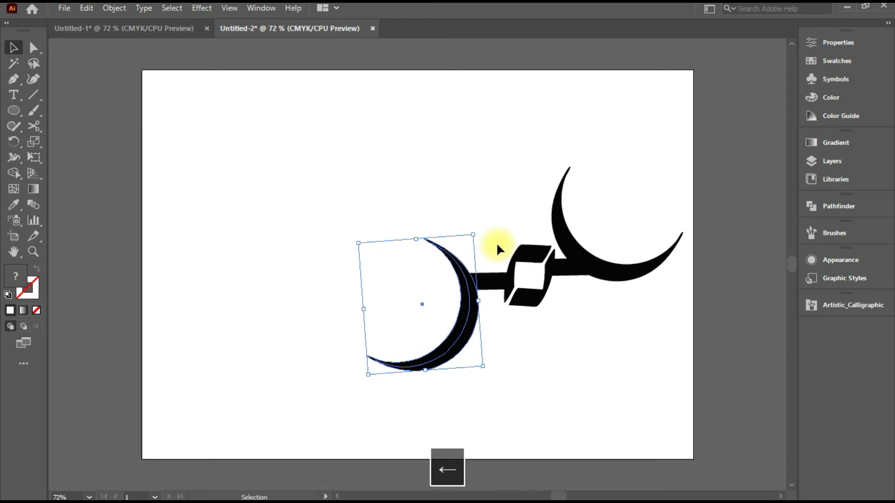
{"action": "key", "text": "Left"}
{"action": "key", "text": "Up"}
{"action": "left_click", "coordinate": [450, 120]}
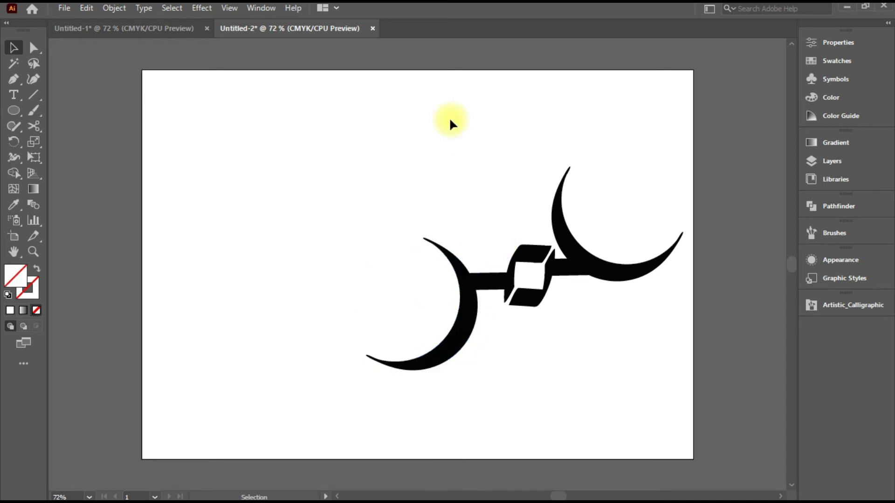
Expand Appearance on all calligraphy pieces to turn strokes into filled outlines
{"action": "left_click_drag", "start_coordinate": [303, 219], "coordinate": [645, 343]}
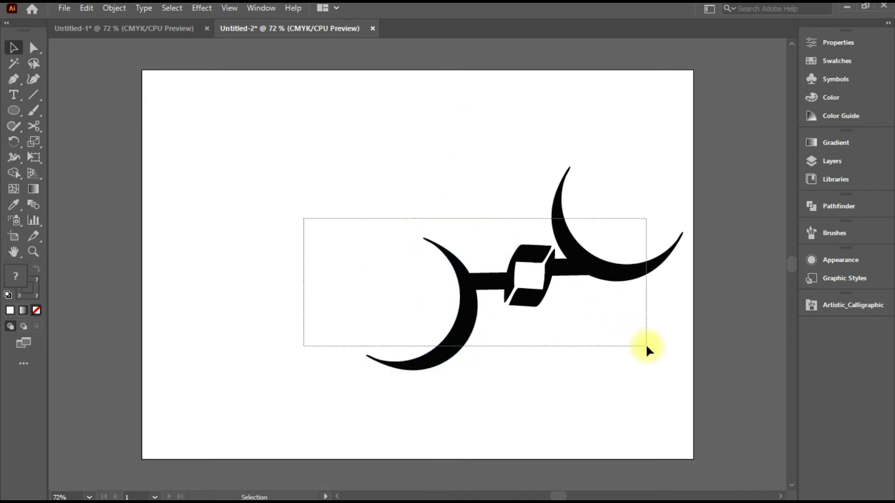
{"action": "left_click", "coordinate": [112, 11]}
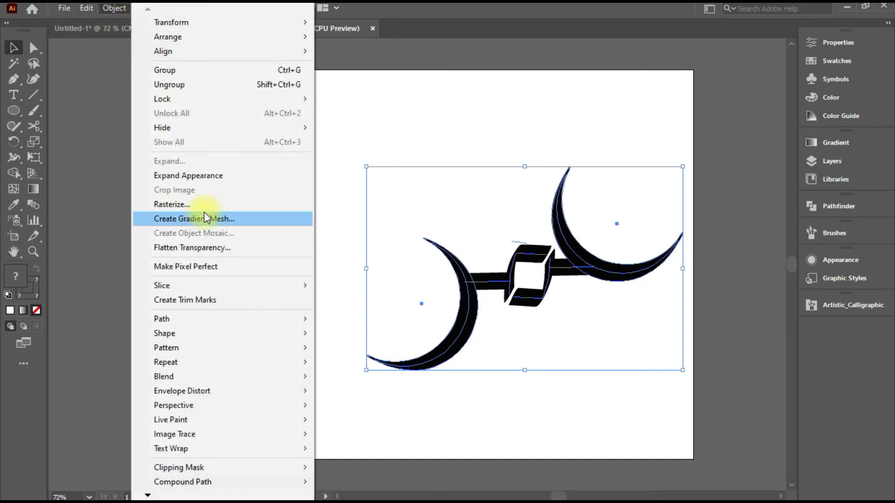
{"action": "left_click", "coordinate": [195, 175]}
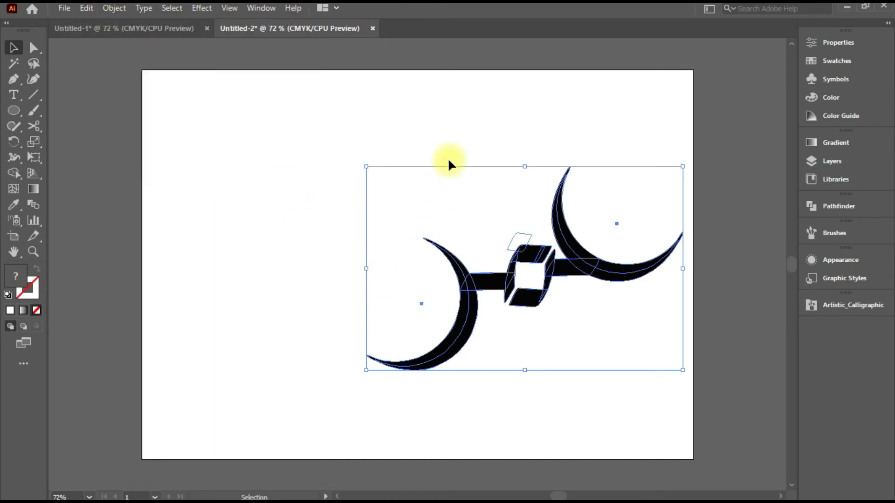
{"action": "left_click", "coordinate": [471, 191]}
Group all the expanded calligraphy paths and move the mark up and left
{"action": "left_click_drag", "start_coordinate": [346, 201], "coordinate": [668, 365]}
{"action": "right_click", "coordinate": [668, 366]}
{"action": "left_click", "coordinate": [704, 250]}
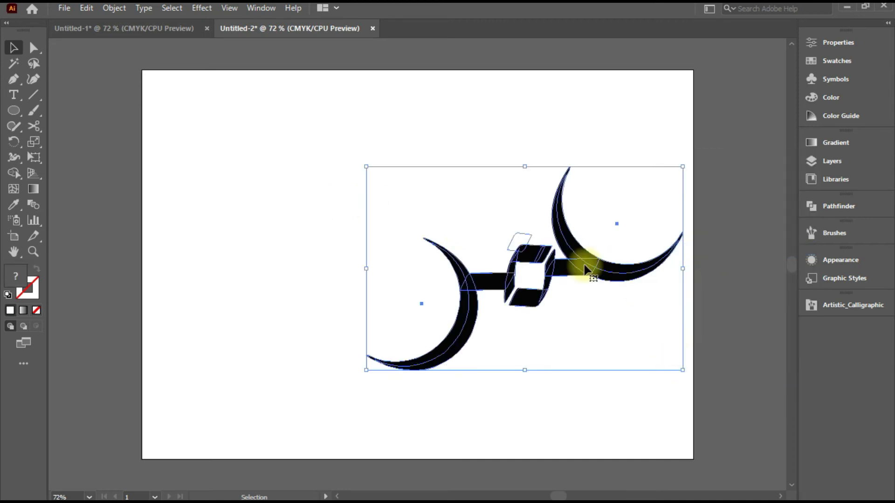
{"action": "left_click_drag", "start_coordinate": [580, 266], "coordinate": [418, 183]}
{"action": "left_click", "coordinate": [125, 202]}
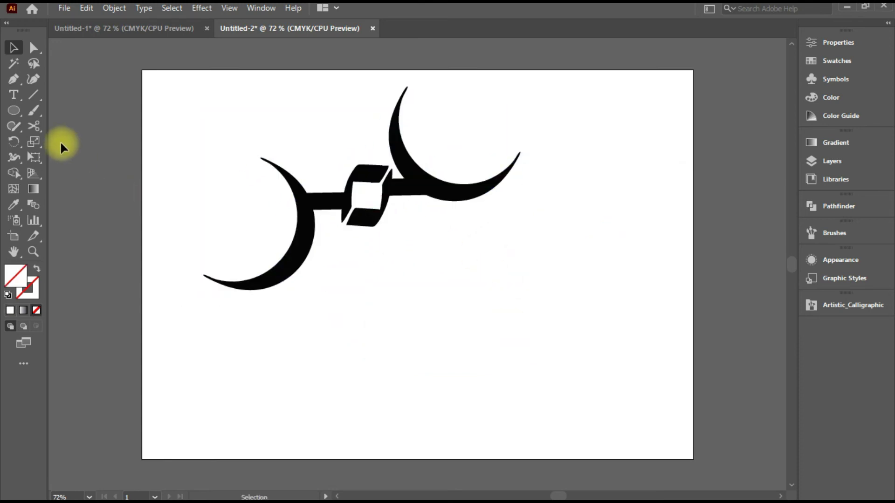
Add 'UMER' text below the calligraphy as point text and scale it up
{"action": "left_click", "coordinate": [14, 95]}
{"action": "left_click_drag", "start_coordinate": [377, 336], "coordinate": [455, 385]}
{"action": "type", "text": "\\"}
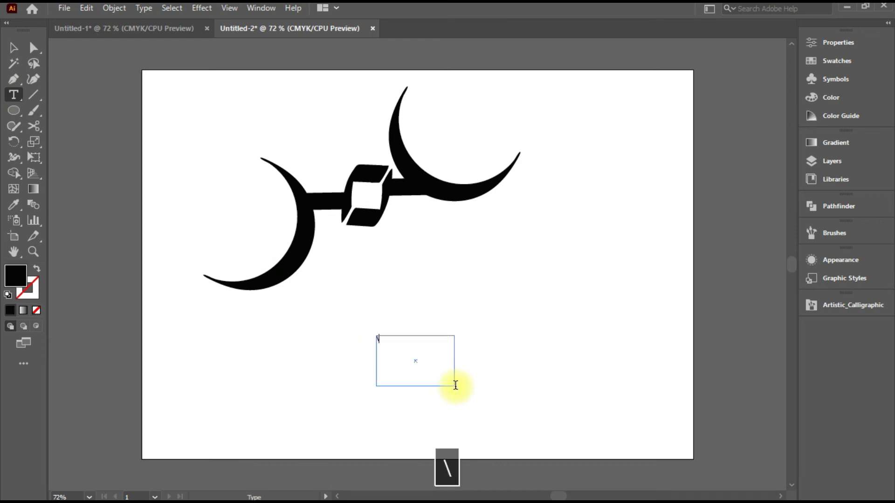
{"action": "key", "text": "BackSpace"}
{"action": "type", "text": "U"}
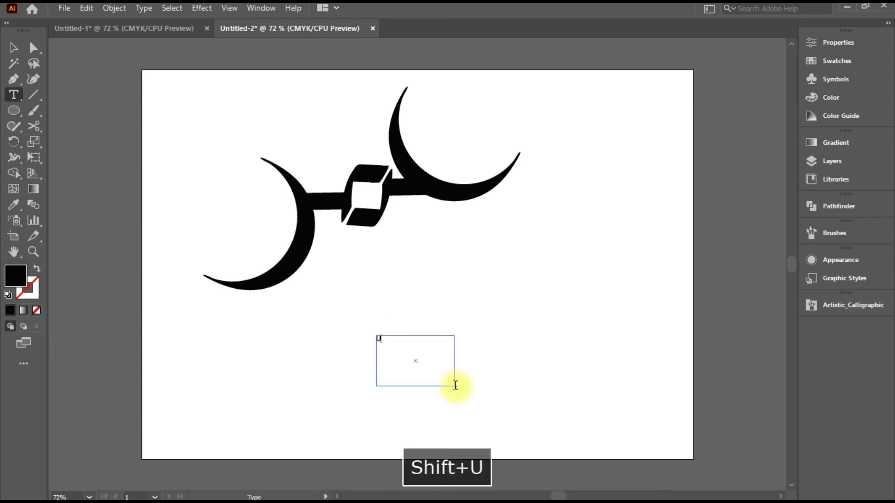
{"action": "type", "text": "MER"}
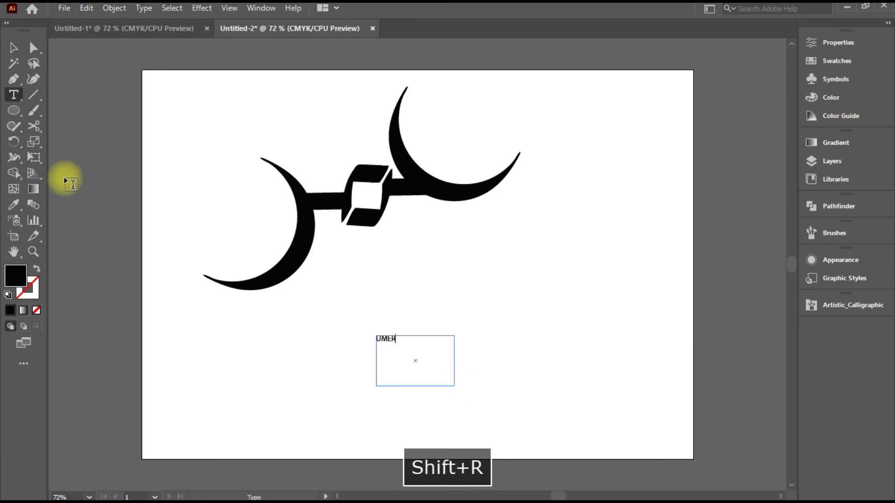
{"action": "left_click", "coordinate": [14, 48]}
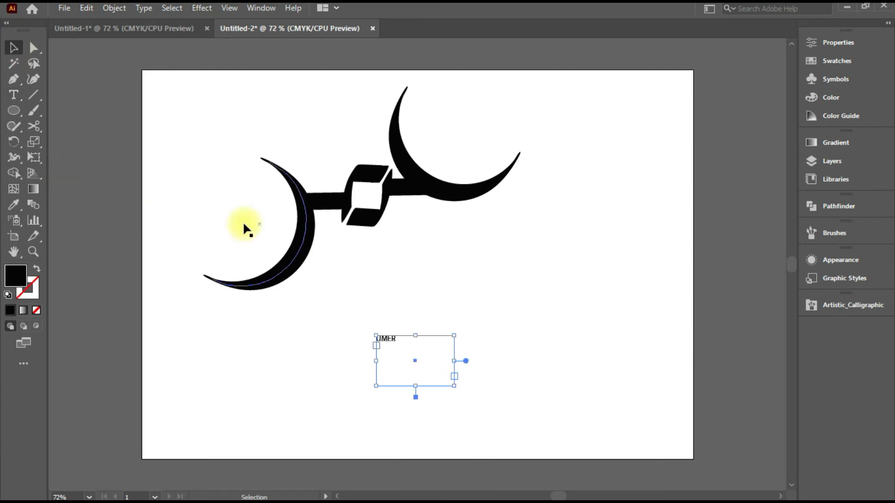
{"action": "double_click", "coordinate": [466, 361]}
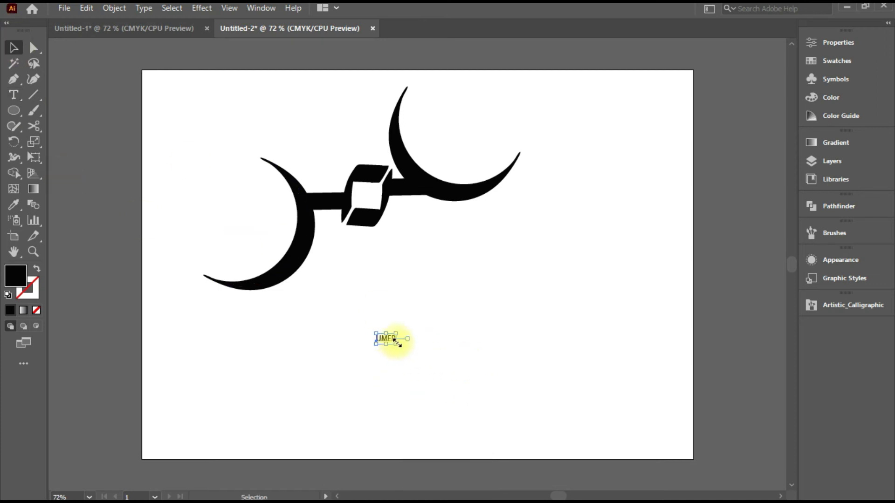
{"action": "left_click_drag", "start_coordinate": [396, 343], "coordinate": [528, 426]}
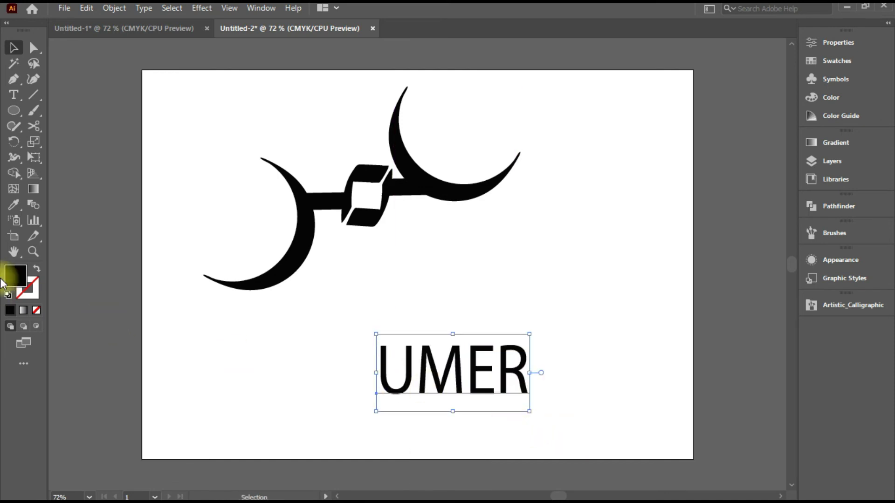
Set the UMER text fill to medium grey #878384
{"action": "double_click", "coordinate": [18, 287]}
{"action": "left_click_drag", "start_coordinate": [259, 234], "coordinate": [253, 162]}
{"action": "left_click", "coordinate": [557, 93]}
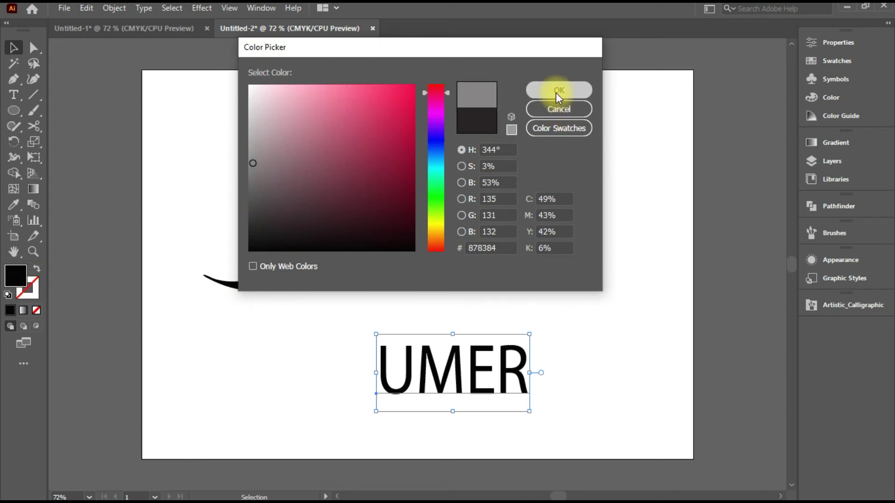
{"action": "left_click", "coordinate": [461, 283]}
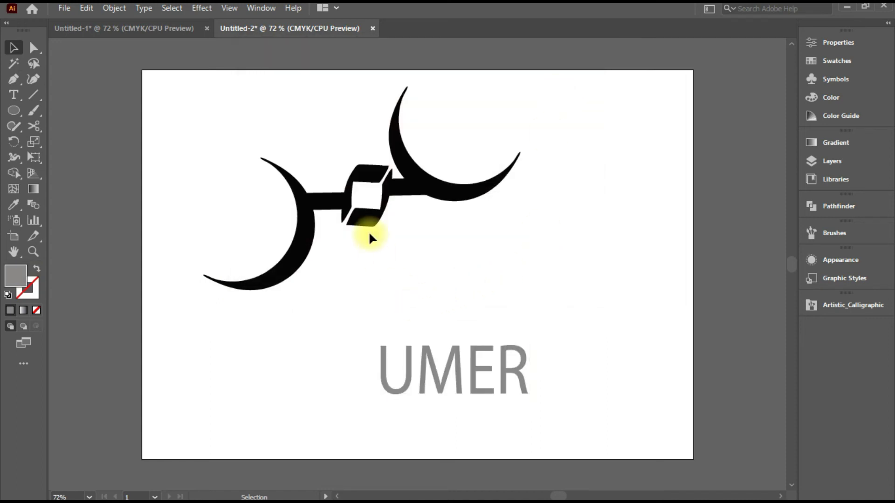
{"action": "left_click", "coordinate": [380, 201]}
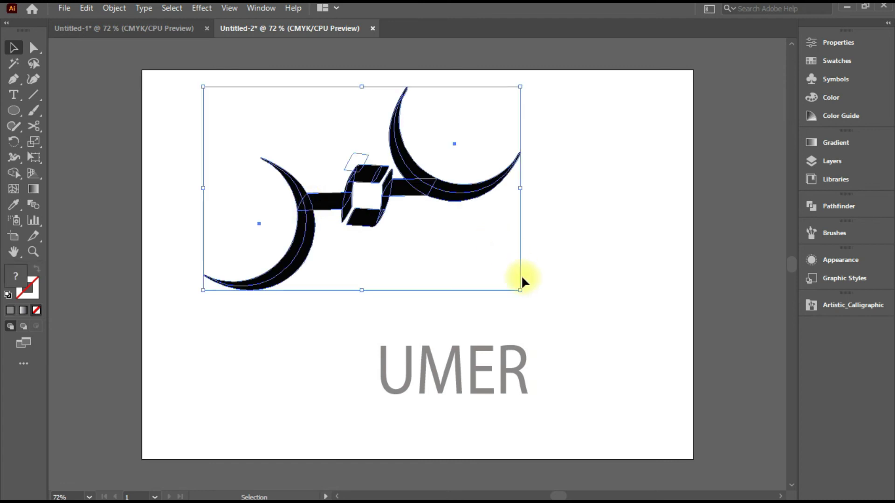
Undo an oversized first scaling of the calligraphy and adjust the view
{"action": "mouse_move", "coordinate": [521, 290]}
{"action": "left_mouse_down"}
{"action": "mouse_move", "coordinate": [719, 497]}
{"action": "mouse_move", "coordinate": [745, 495]}
{"action": "left_mouse_up"}
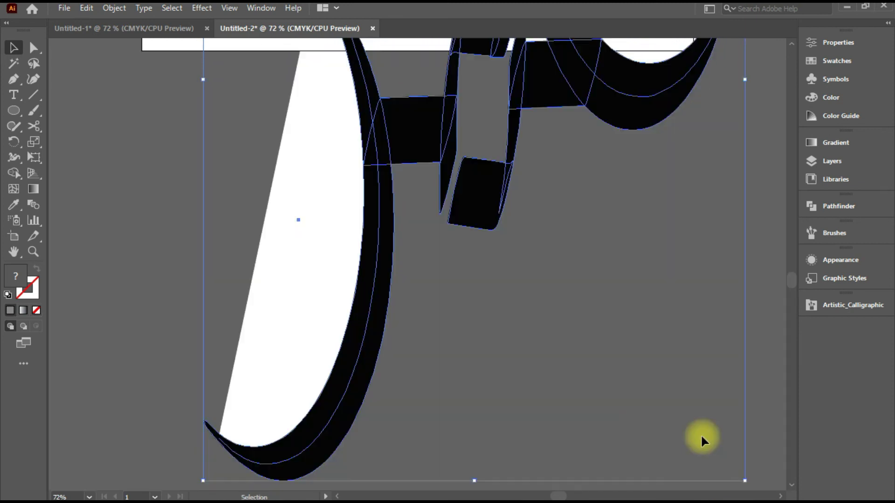
{"action": "key", "text": "ctrl+z"}
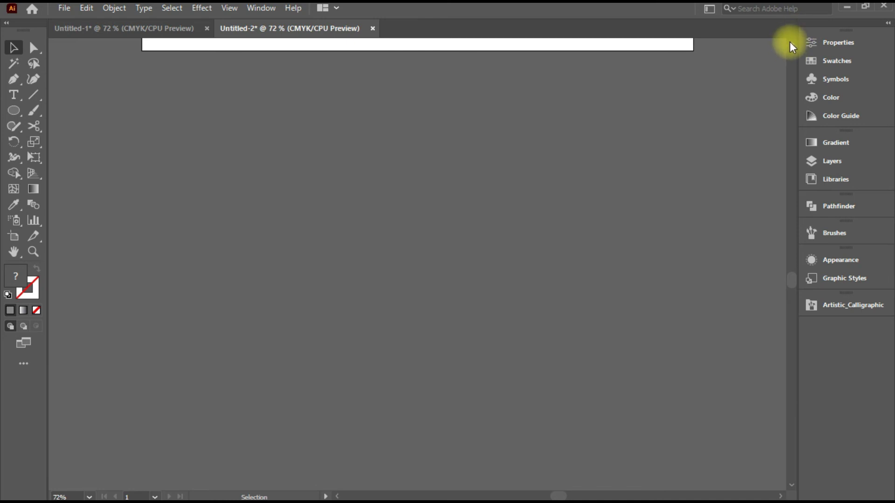
{"action": "scroll", "coordinate": [790, 41], "scroll_direction": "up", "scroll_amount": 1}
{"action": "scroll", "coordinate": [790, 41], "scroll_direction": "up", "scroll_amount": 3}
{"action": "scroll", "coordinate": [789, 41], "scroll_direction": "up", "scroll_amount": 3}
{"action": "scroll", "coordinate": [790, 41], "scroll_direction": "up", "scroll_amount": 3}
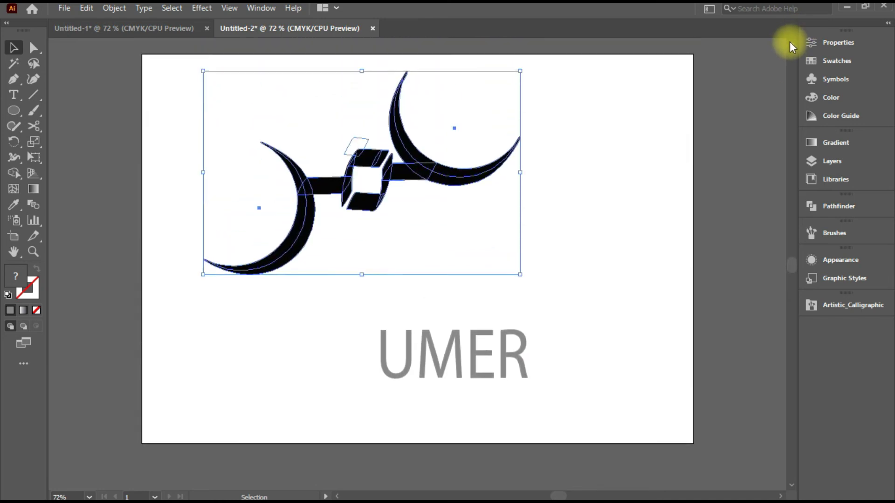
{"action": "scroll", "coordinate": [790, 41], "scroll_direction": "up", "scroll_amount": 3}
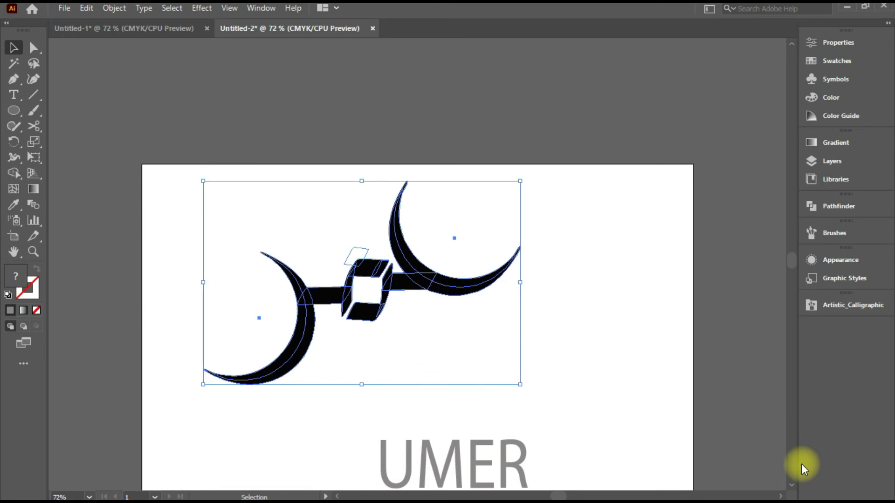
{"action": "scroll", "coordinate": [792, 483], "scroll_direction": "down", "scroll_amount": 1}
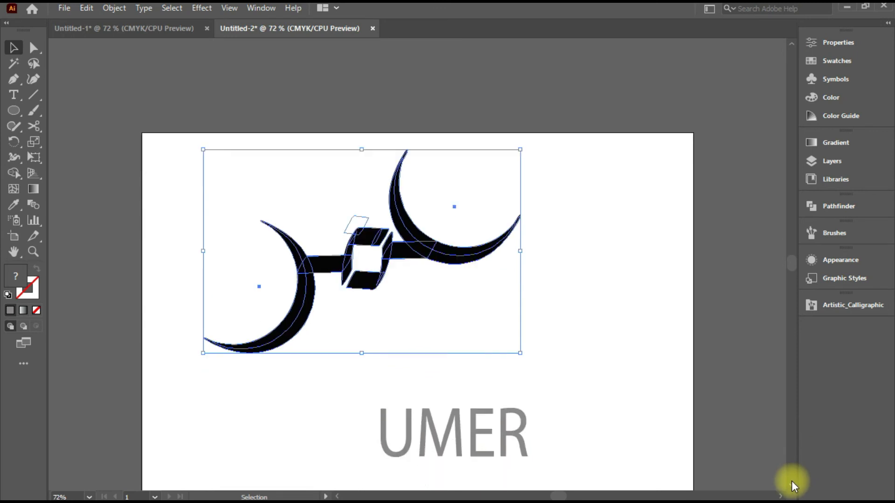
{"action": "scroll", "coordinate": [792, 485], "scroll_direction": "down", "scroll_amount": 1}
{"action": "scroll", "coordinate": [792, 485], "scroll_direction": "down", "scroll_amount": 2}
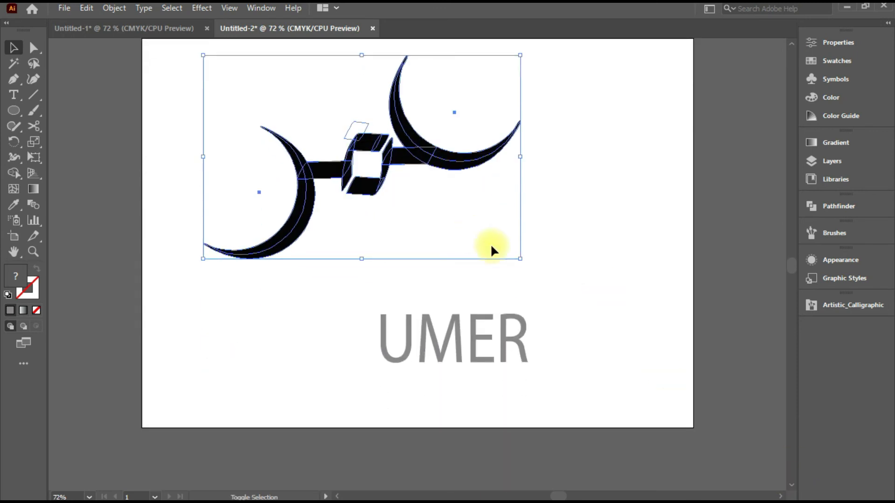
Scale the calligraphy proportionally to near full artboard width and nudge it above UMER
{"action": "left_click_drag", "start_coordinate": [520, 257], "coordinate": [747, 485]}
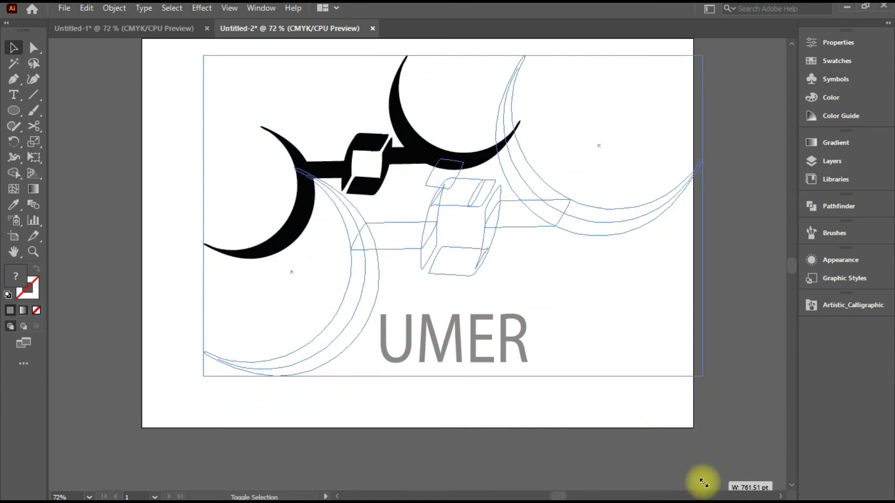
{"action": "mouse_move", "coordinate": [747, 485]}
{"action": "left_mouse_down"}
{"action": "mouse_move", "coordinate": [685, 356]}
{"action": "mouse_move", "coordinate": [656, 216]}
{"action": "mouse_move", "coordinate": [699, 97]}
{"action": "mouse_move", "coordinate": [724, 121]}
{"action": "left_mouse_up"}
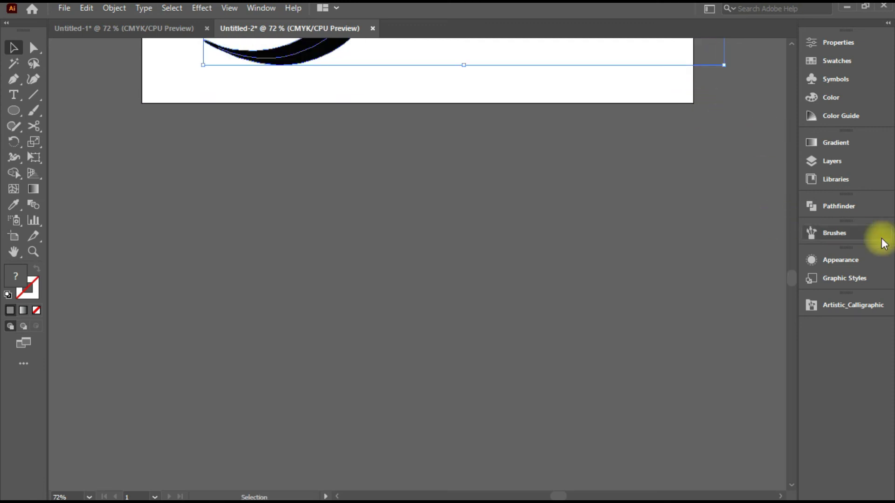
{"action": "scroll", "coordinate": [792, 275], "scroll_direction": "up", "scroll_amount": 10}
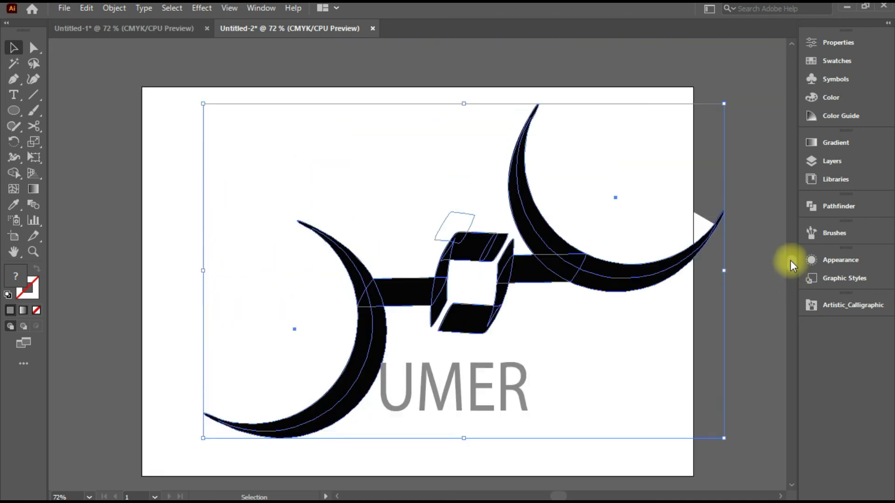
{"action": "left_click_drag", "start_coordinate": [536, 218], "coordinate": [518, 216]}
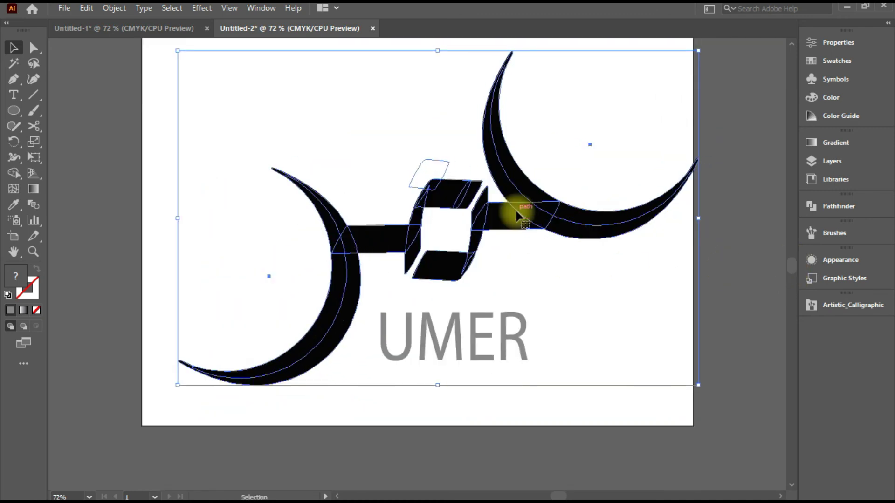
{"action": "key", "text": "Left"}
{"action": "key", "text": "Left"}
{"action": "key", "text": "Left"}
{"action": "key", "text": "Left"}
{"action": "key", "text": "Left"}
{"action": "key", "text": "Left"}
{"action": "key", "text": "Left"}
{"action": "key", "text": "Left"}
{"action": "key", "text": "Left"}
{"action": "key", "text": "Left"}
{"action": "key", "text": "Left"}
{"action": "key", "text": "Left"}
{"action": "key", "text": "Left"}
{"action": "key", "text": "Left"}
{"action": "key", "text": "Left"}
{"action": "key", "text": "Left"}
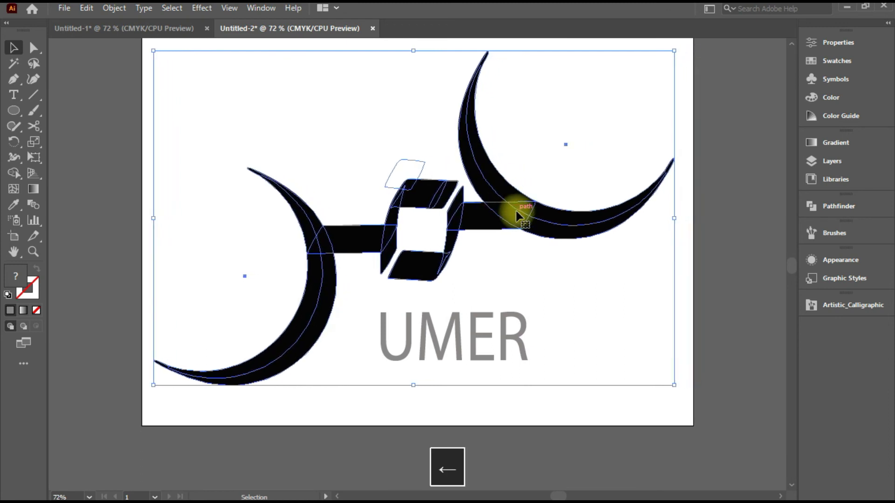
{"action": "key", "text": "Down"}
{"action": "key", "text": "Down"}
{"action": "key", "text": "Down"}
{"action": "key", "text": "Down"}
{"action": "key", "text": "Down"}
{"action": "key", "text": "Down"}
{"action": "key", "text": "Down"}
{"action": "key", "text": "Down"}
{"action": "key", "text": "Down"}
{"action": "key", "text": "Down"}
{"action": "key", "text": "Right"}
{"action": "key", "text": "Right"}
{"action": "key", "text": "Right"}
{"action": "key", "text": "Right"}
{"action": "key", "text": "Right"}
{"action": "key", "text": "Right"}
{"action": "key", "text": "Right"}
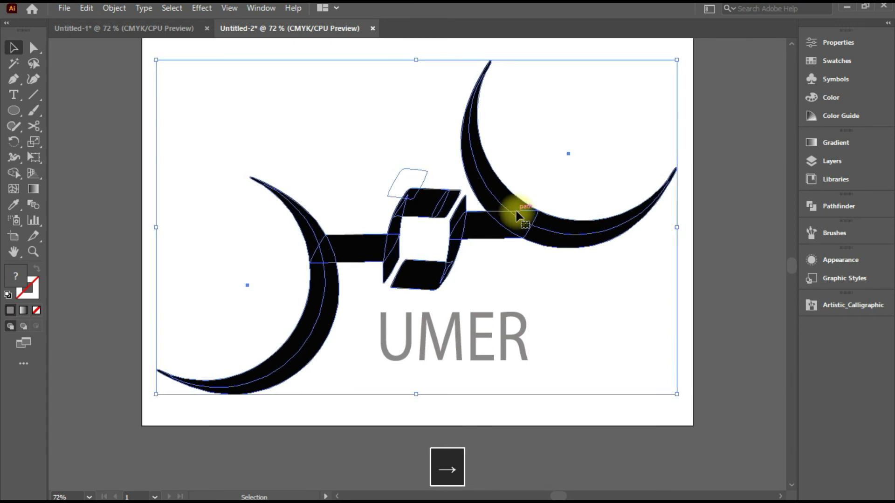
{"action": "left_click", "coordinate": [727, 307]}
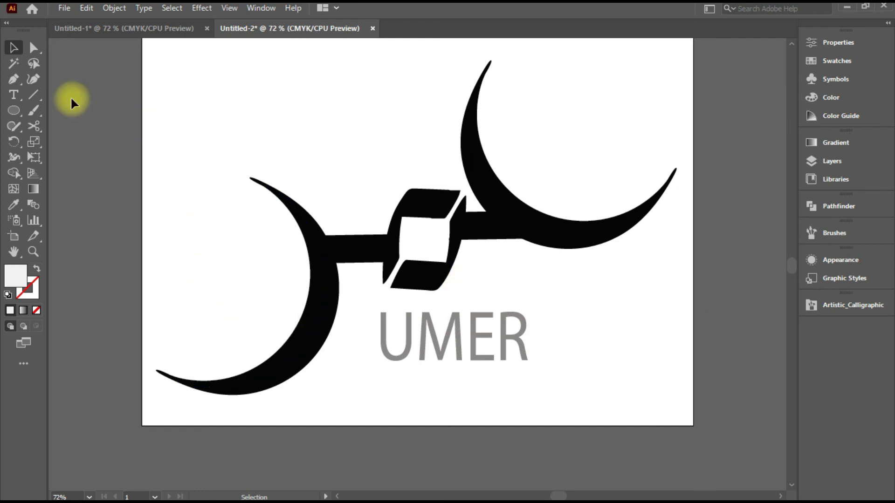
Draw a rectangle covering the whole artboard and send it behind the logo
{"action": "left_click_drag", "start_coordinate": [12, 108], "coordinate": [71, 117]}
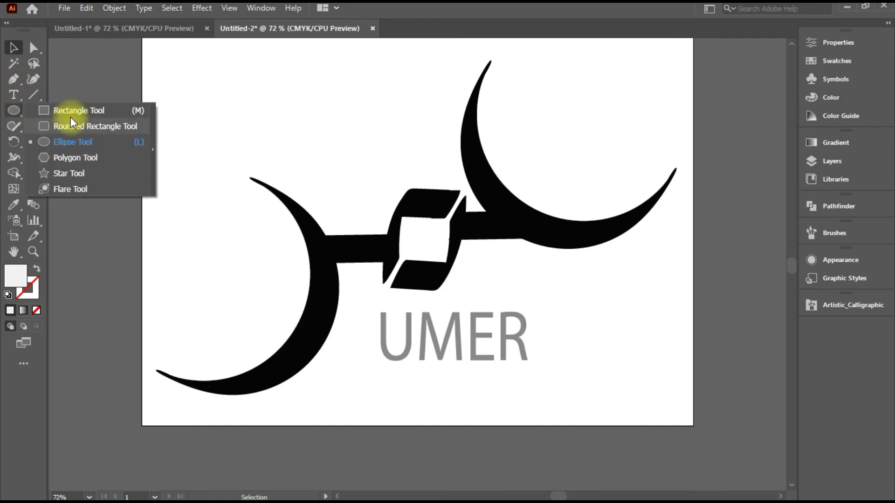
{"action": "key", "text": "m"}
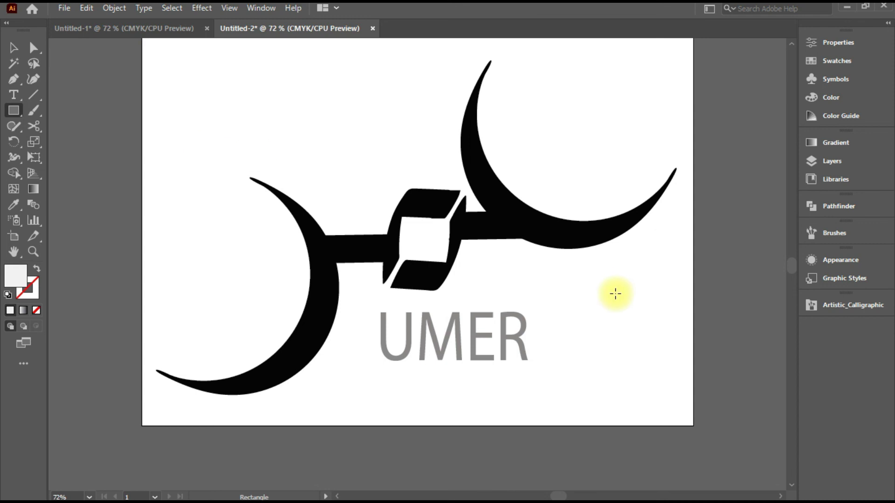
{"action": "left_click", "coordinate": [794, 43]}
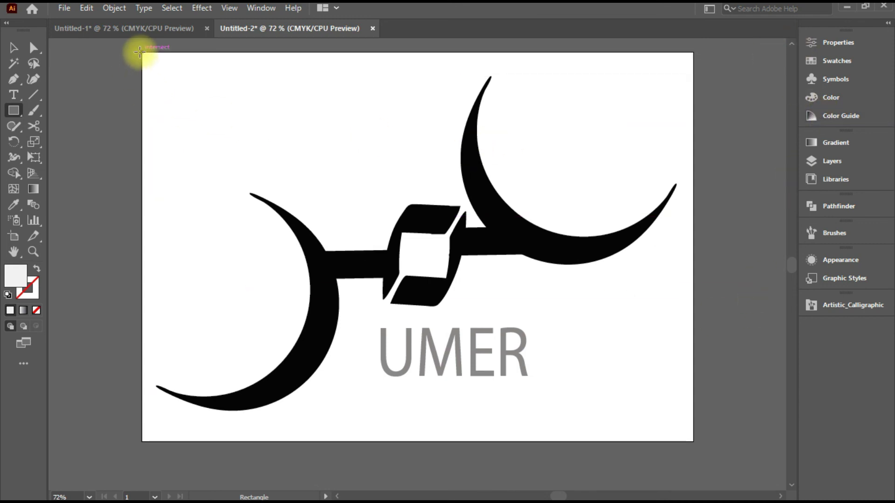
{"action": "mouse_move", "coordinate": [140, 50]}
{"action": "left_mouse_down"}
{"action": "mouse_move", "coordinate": [692, 451]}
{"action": "mouse_move", "coordinate": [691, 442]}
{"action": "left_mouse_up"}
{"action": "right_click", "coordinate": [186, 307]}
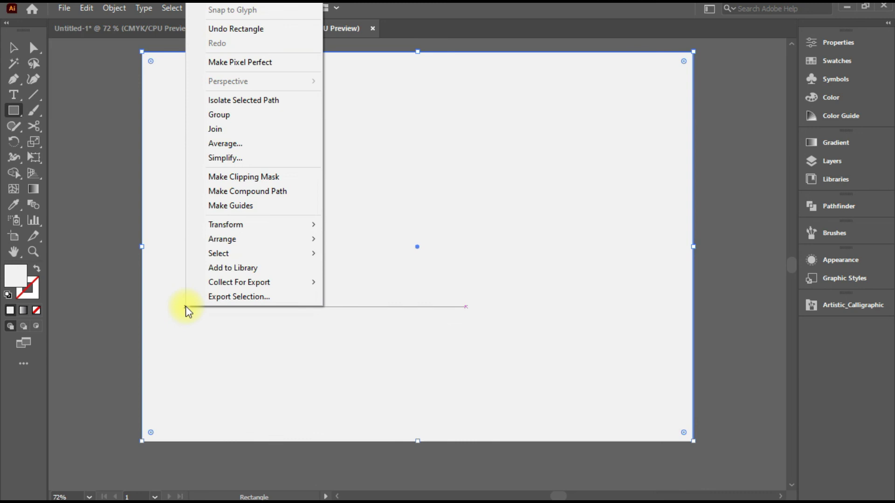
{"action": "mouse_move", "coordinate": [222, 240]}
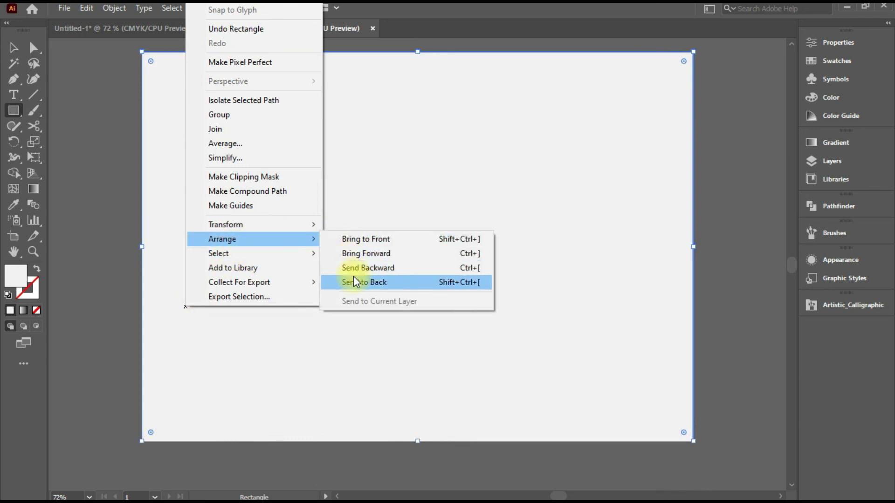
{"action": "left_click", "coordinate": [354, 282]}
Fill the background rectangle with pure white #FFFFFF
{"action": "double_click", "coordinate": [16, 278]}
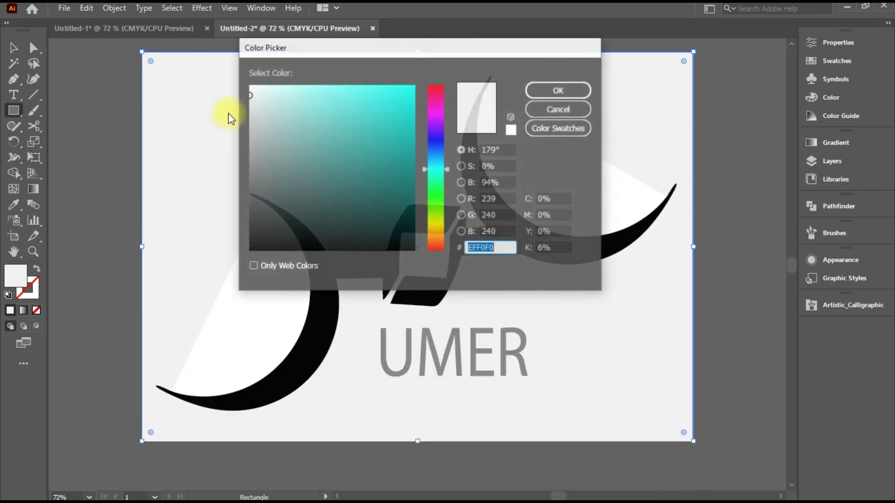
{"action": "left_click_drag", "start_coordinate": [246, 85], "coordinate": [250, 82]}
{"action": "left_click", "coordinate": [555, 89]}
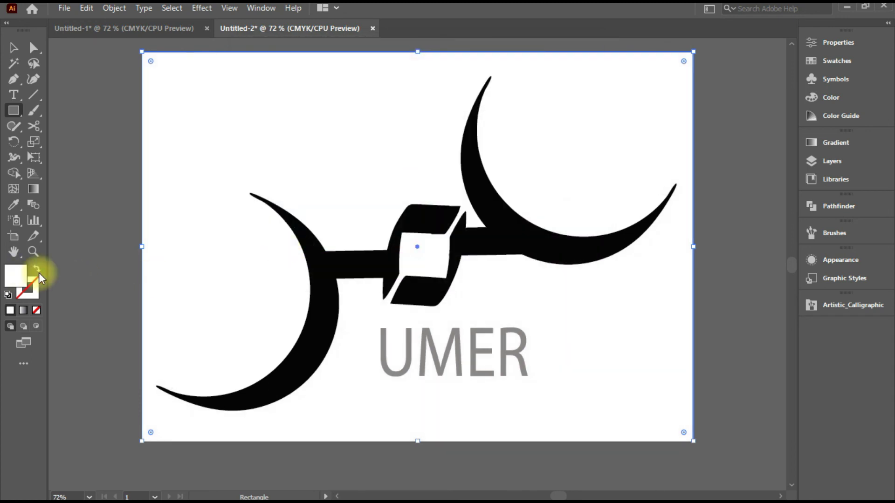
Start exporting the finished logo from the File menu's Export command
{"action": "left_click", "coordinate": [63, 8]}
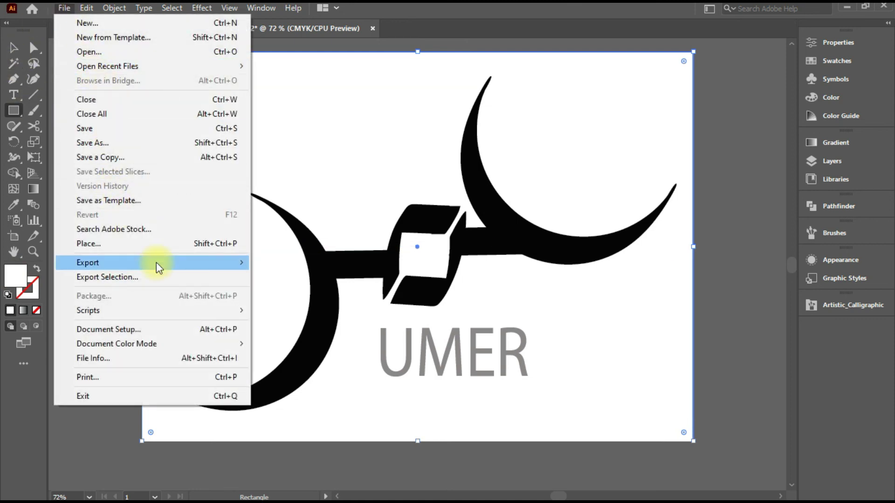
{"action": "mouse_move", "coordinate": [87, 262]}
{"action": "left_click", "coordinate": [280, 277]}
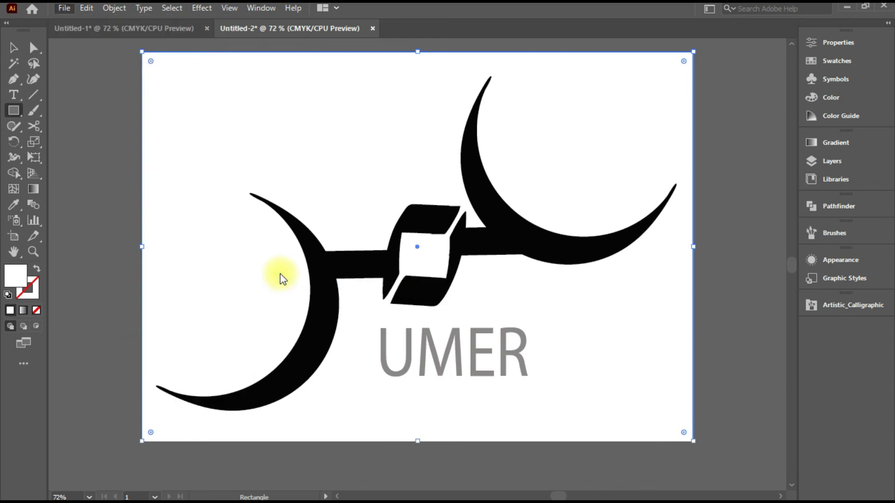